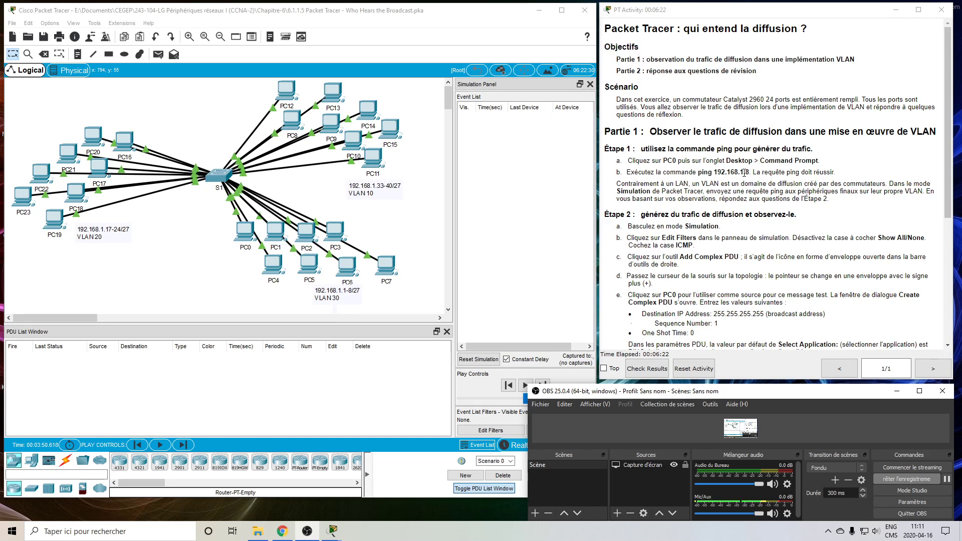
# Add a simple PDU from PC0 to PC7 and run the simulation
pyautogui.click(476, 14)
pyautogui.click(158, 55)
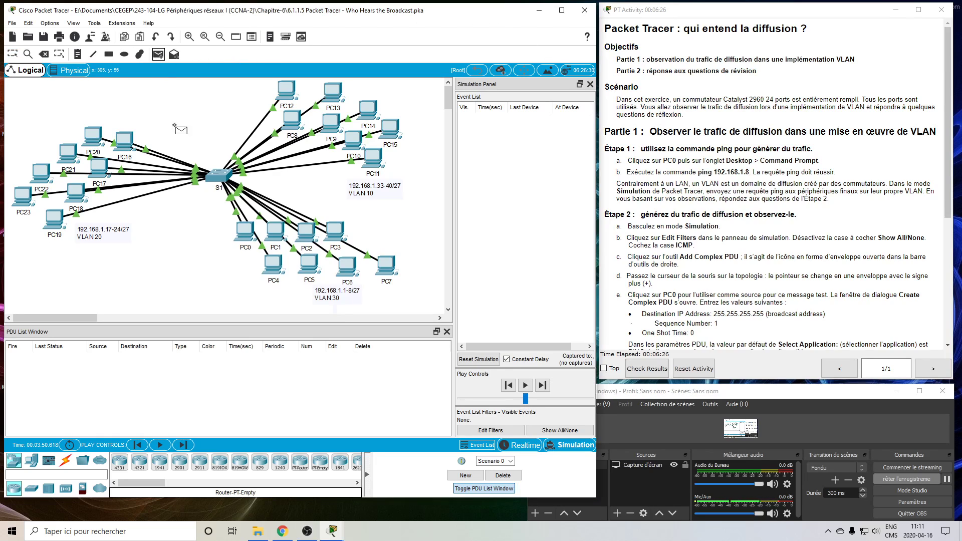
pyautogui.click(244, 230)
pyautogui.click(386, 265)
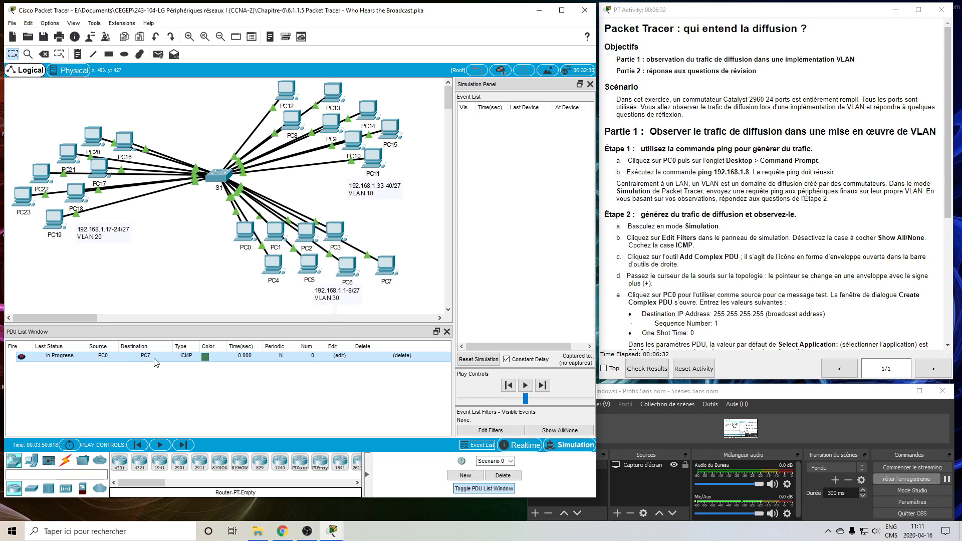
pyautogui.click(526, 389)
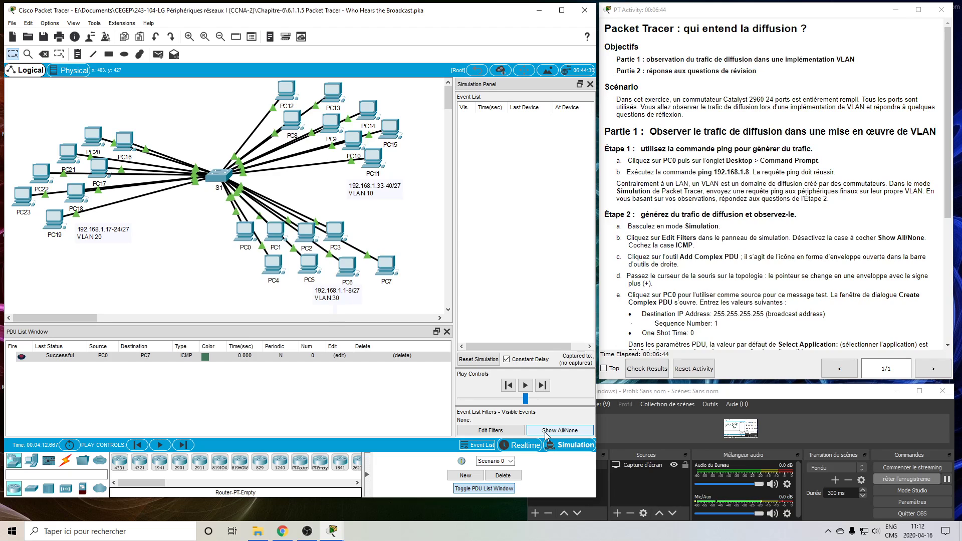
# Limit the simulation event filters to ARP and ICMP
pyautogui.click(491, 430)
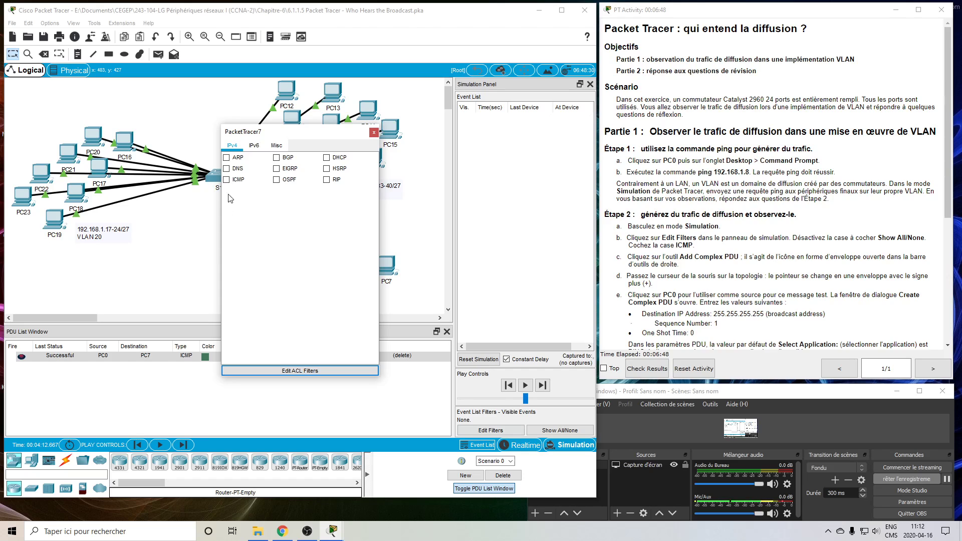
pyautogui.moveTo(286, 132); pyautogui.dragTo(540, 126)
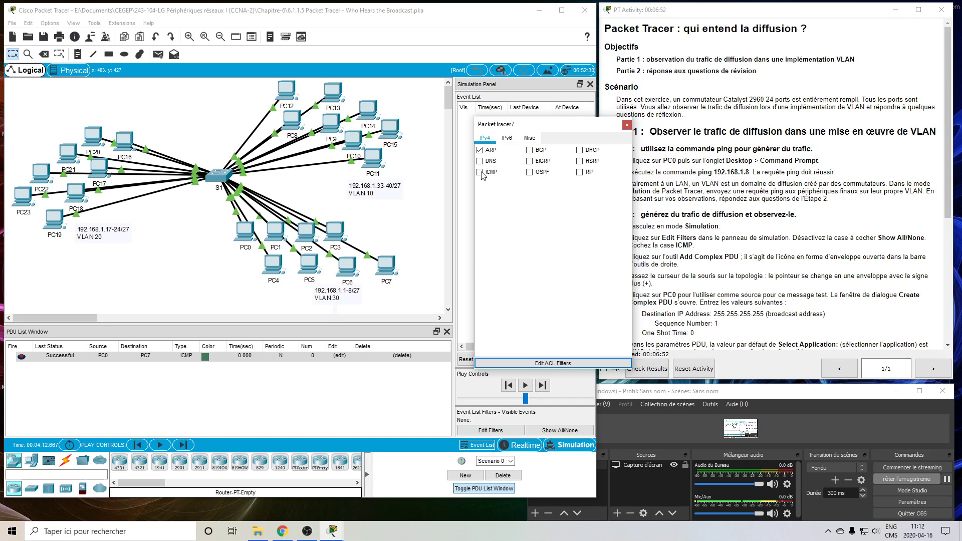
pyautogui.click(626, 125)
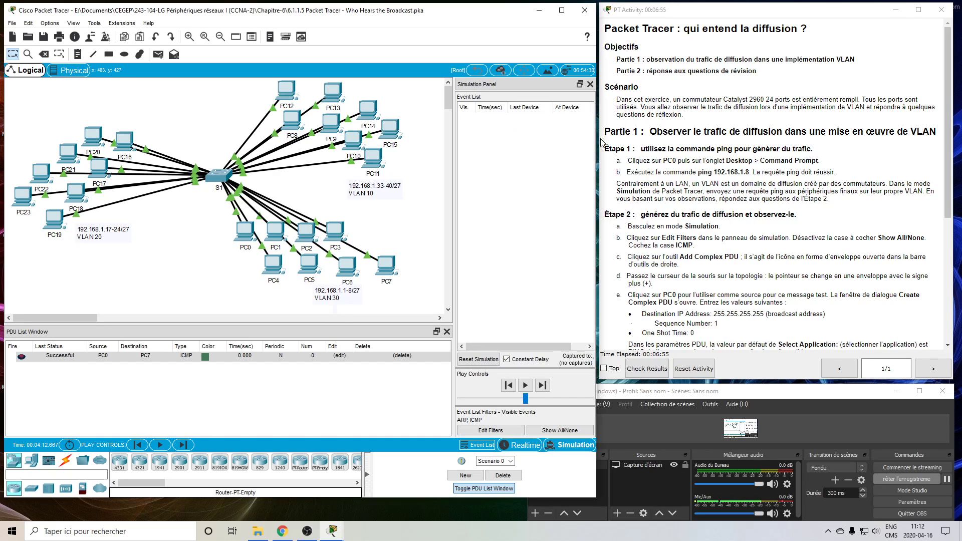
# Fire the PC0 to PC7 PDU again and play its simulation at a faster playback speed
pyautogui.click(23, 358)
pyautogui.click(21, 358)
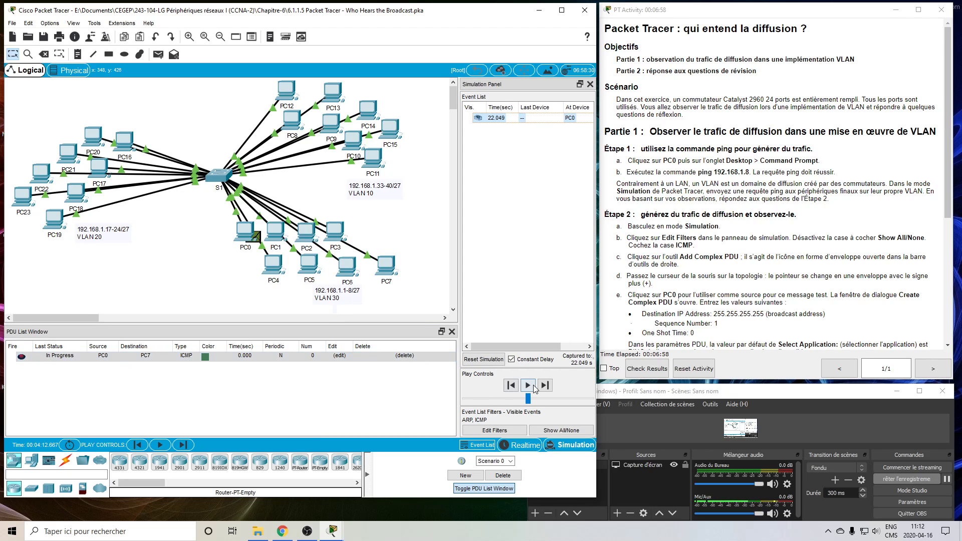
pyautogui.click(529, 387)
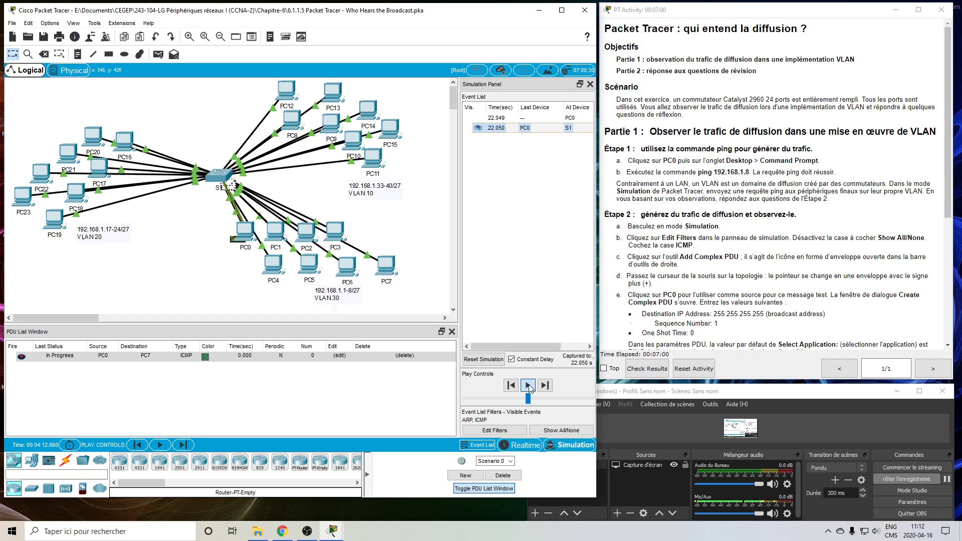
pyautogui.moveTo(527, 399); pyautogui.dragTo(556, 405)
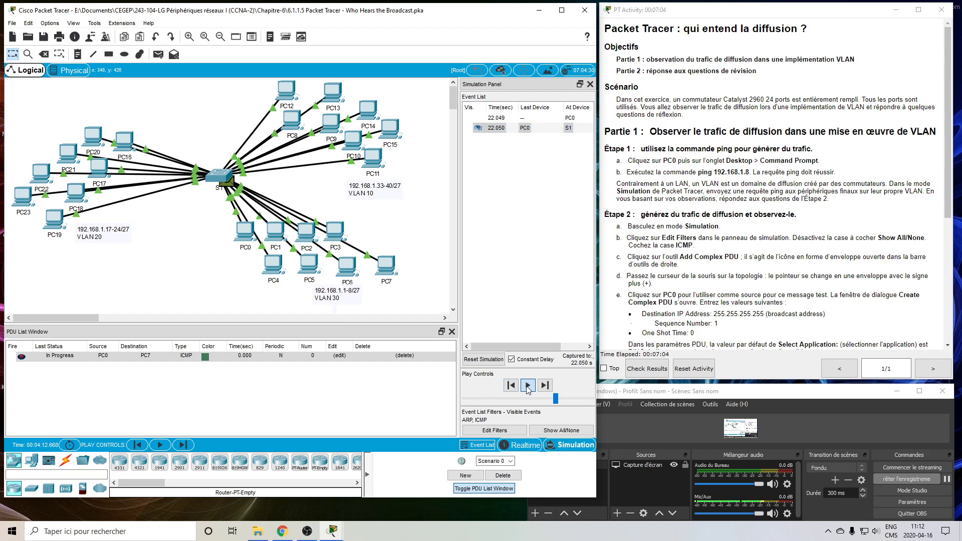
pyautogui.click(527, 386)
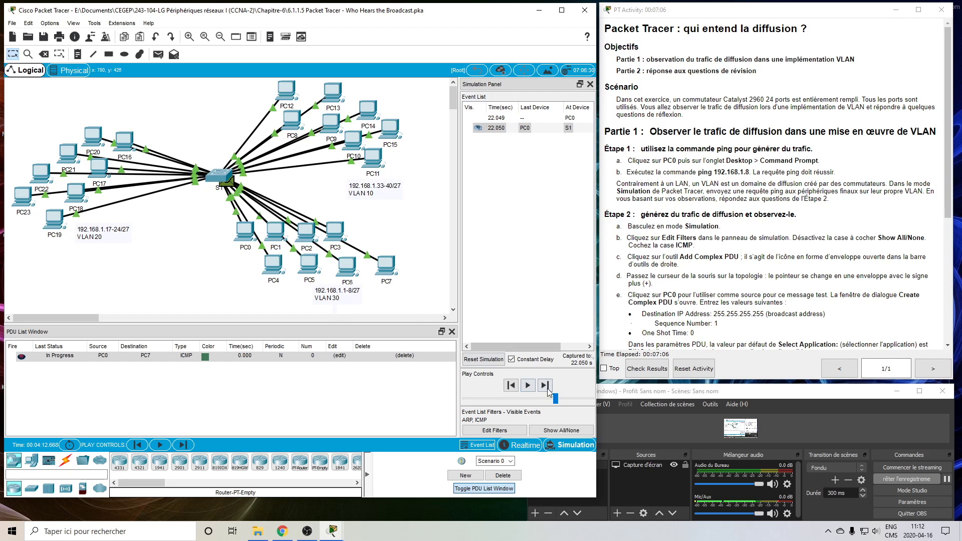
pyautogui.moveTo(557, 401); pyautogui.dragTo(578, 400)
pyautogui.click(527, 385)
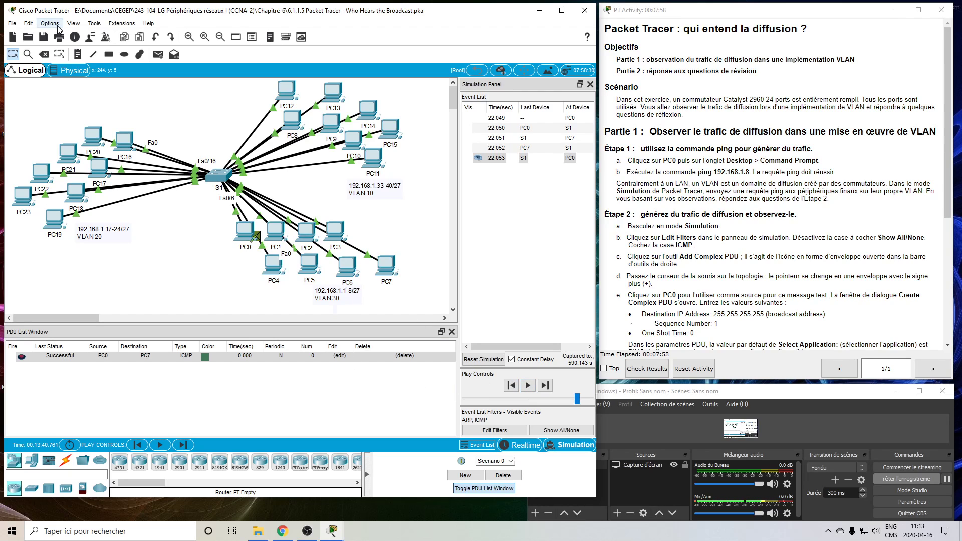
# Review the simulation buffer settings in the miscellaneous preferences
pyautogui.click(51, 23)
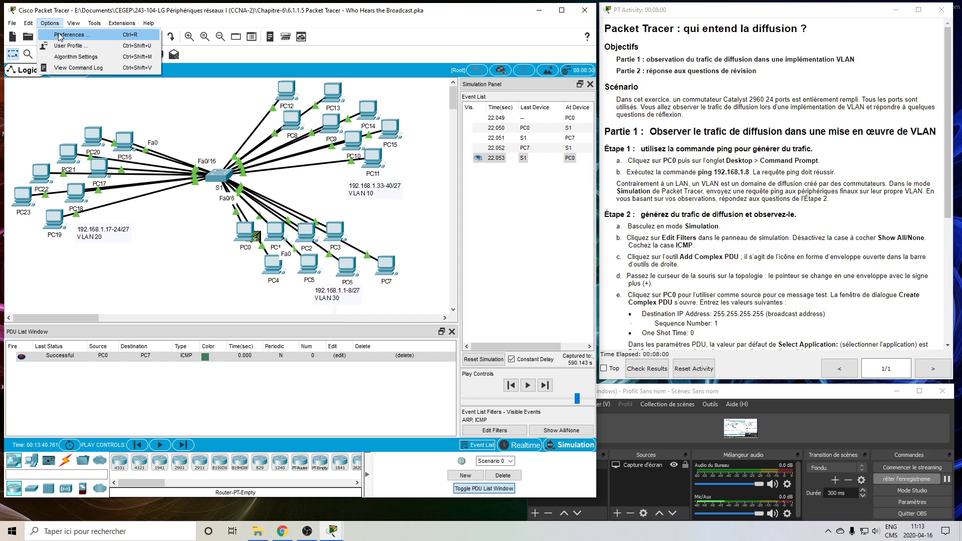
pyautogui.click(59, 35)
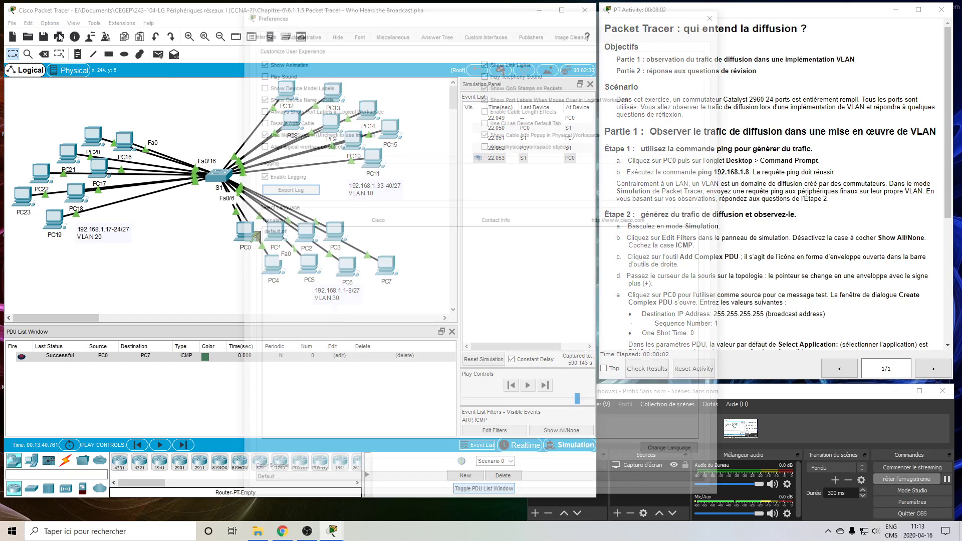
pyautogui.click(391, 32)
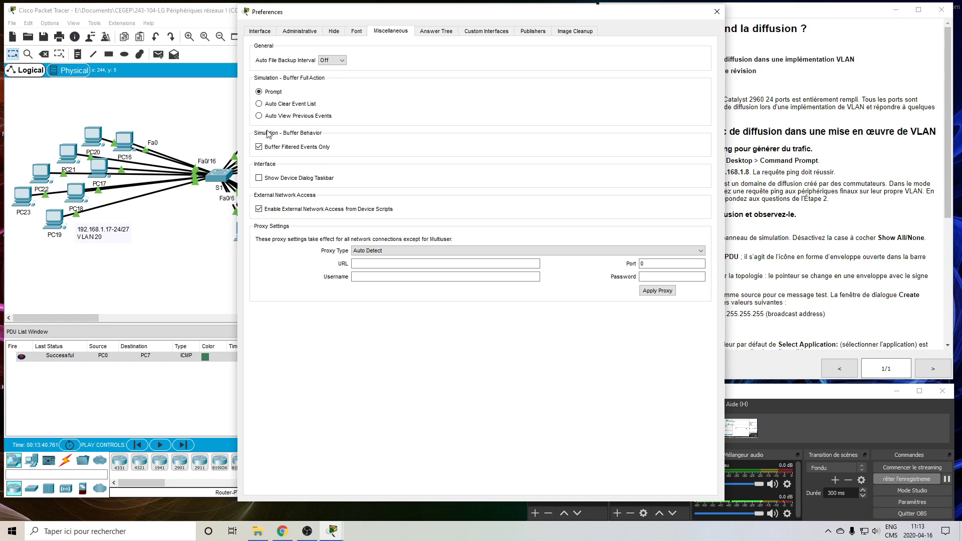
pyautogui.click(716, 12)
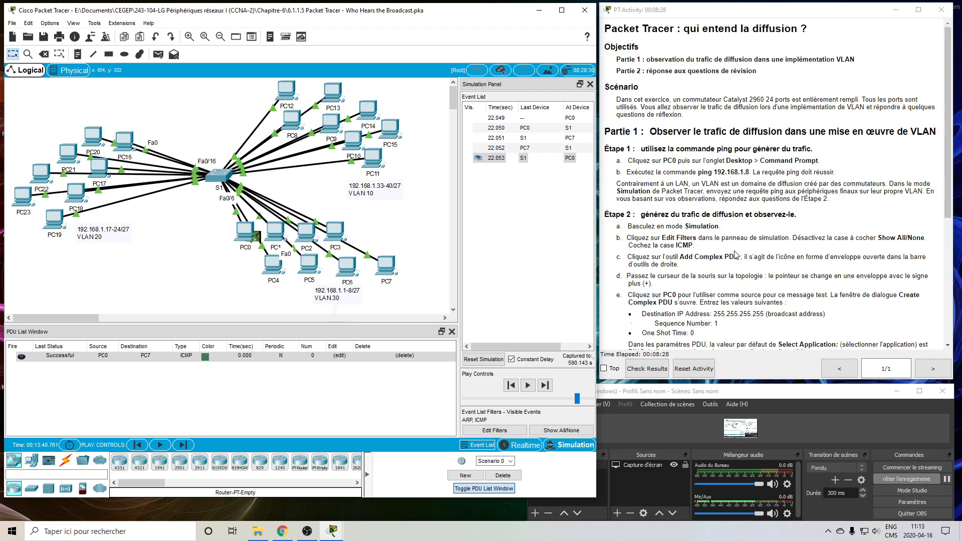
# Start a complex PDU from PC0 with destination IP address 255.255.255.255
pyautogui.click(174, 54)
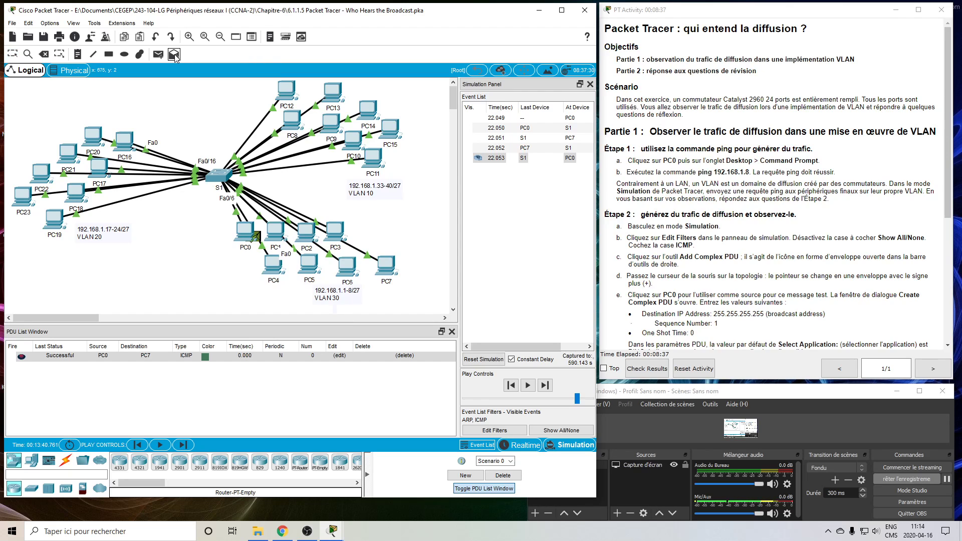
pyautogui.click(243, 230)
pyautogui.moveTo(484, 110); pyautogui.dragTo(445, 65)
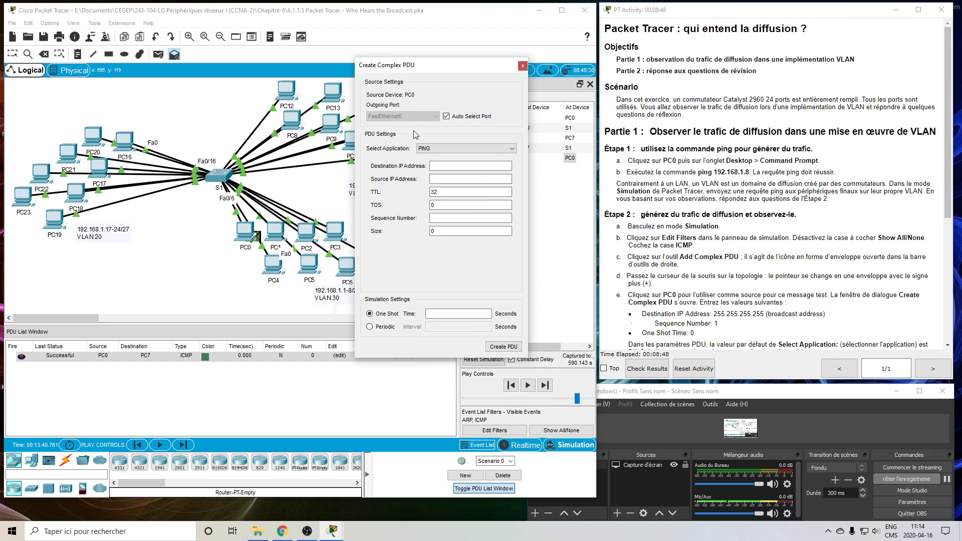
pyautogui.scroll(-1, 632, 236)
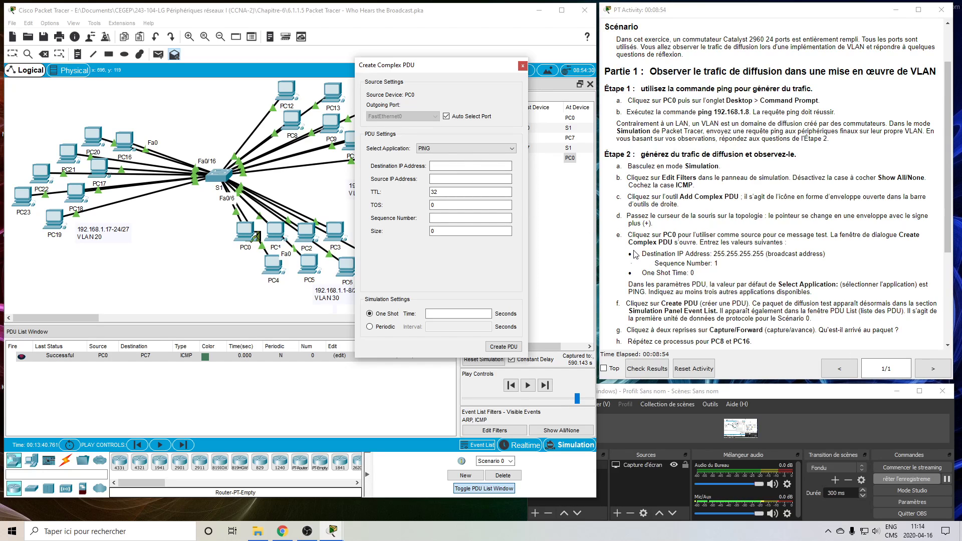
pyautogui.moveTo(643, 254); pyautogui.dragTo(762, 254)
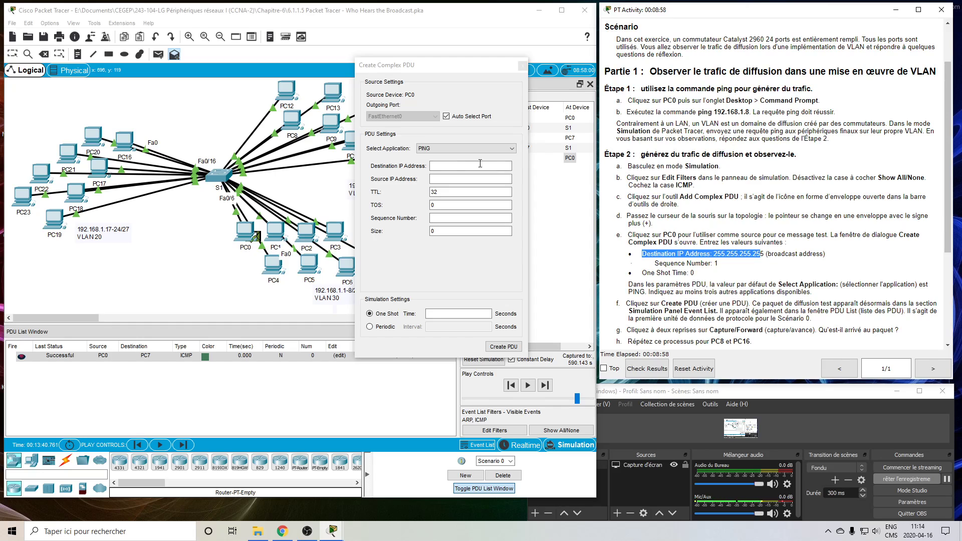
pyautogui.click(450, 162)
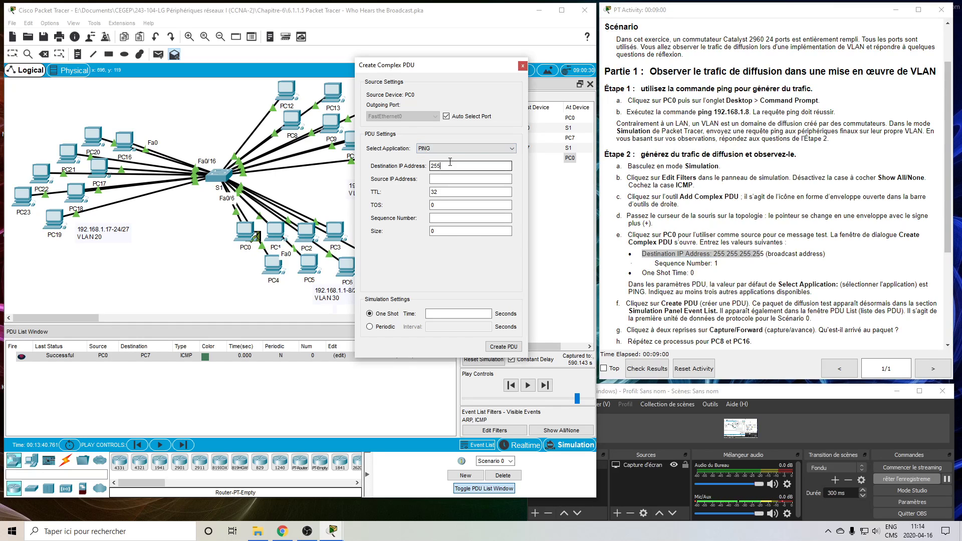
pyautogui.write('255.255.255.255')
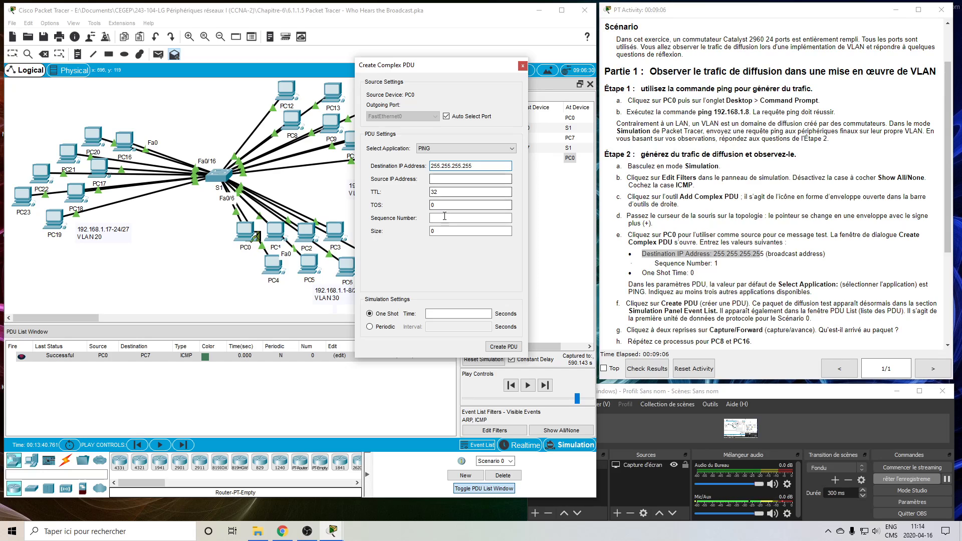
# Set the complex PDU's sequence number to 1 and its one-shot time to 0 seconds
pyautogui.click(443, 217)
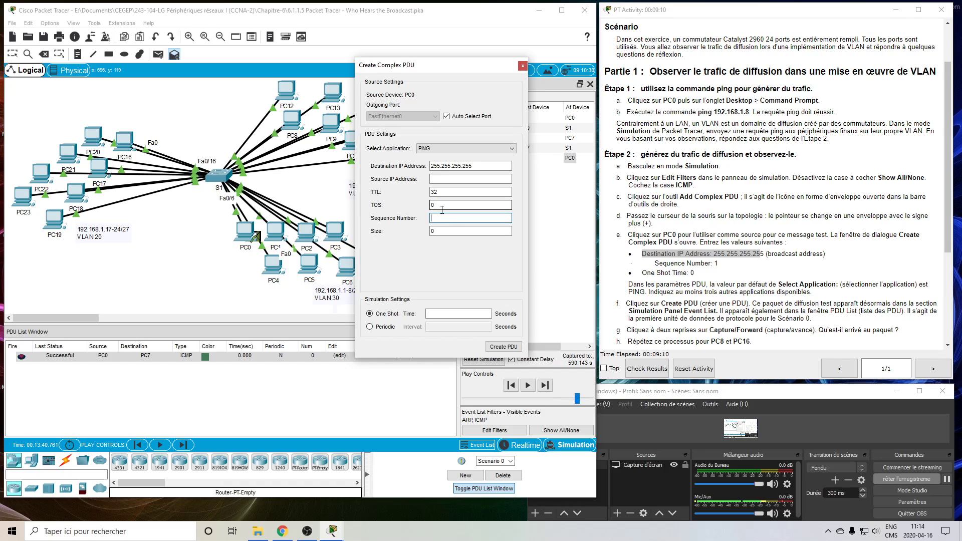
pyautogui.write('1')
pyautogui.click(433, 312)
pyautogui.write('0')
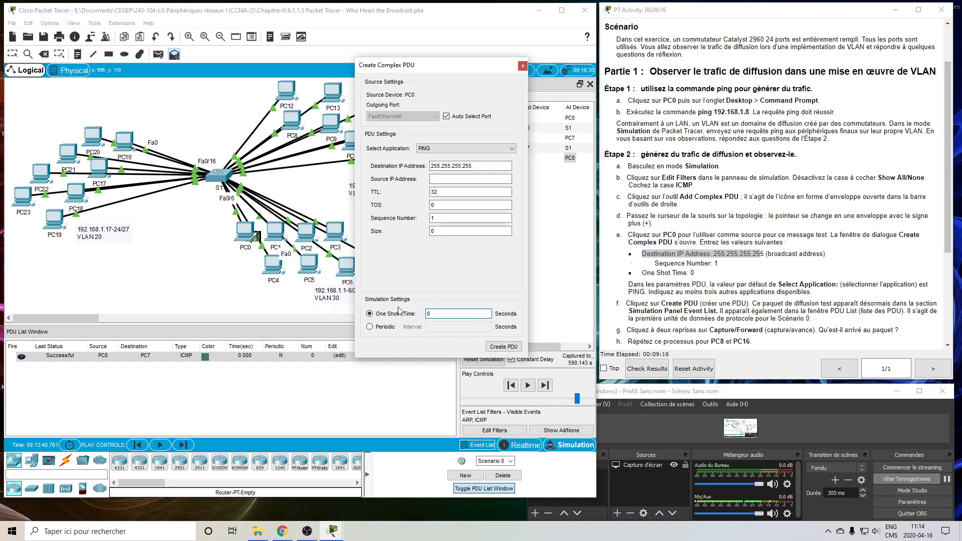
pyautogui.click(369, 314)
pyautogui.click(430, 312)
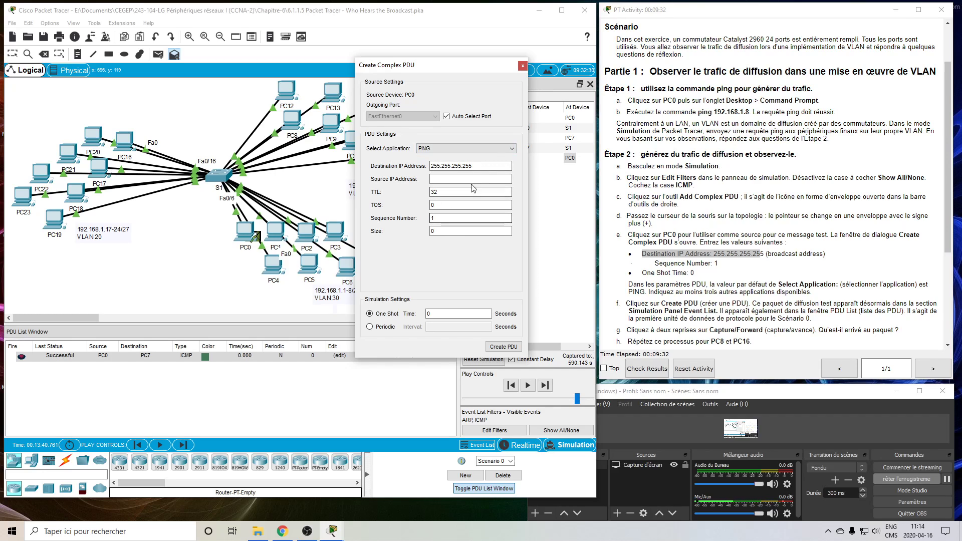
# Examine the applications available for the complex PDU and keep PING selected
pyautogui.click(495, 149)
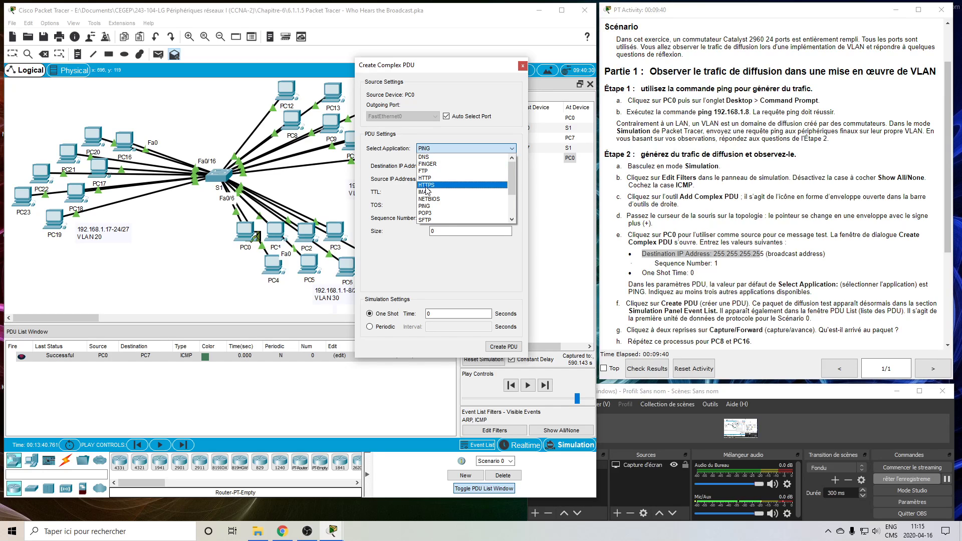
pyautogui.scroll(-2, 451, 192)
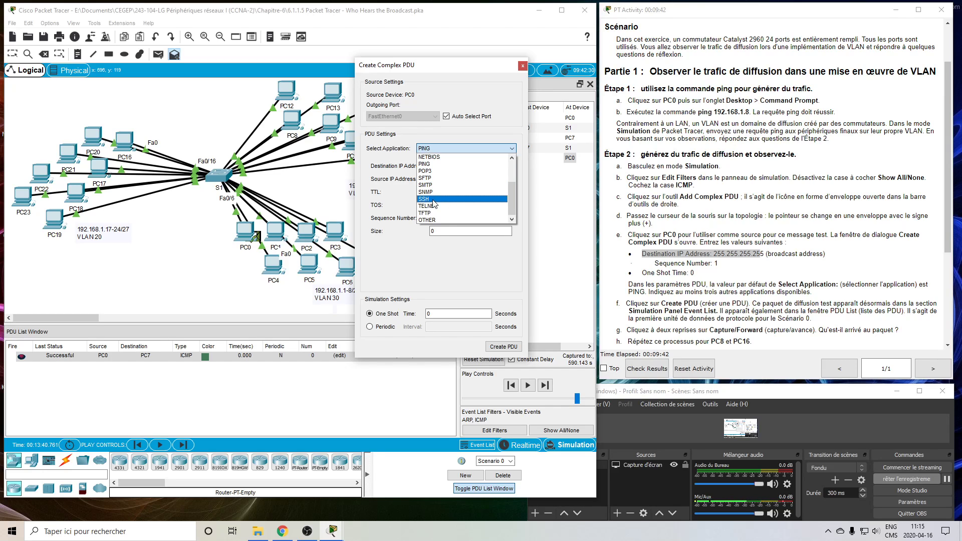
pyautogui.scroll(2, 434, 203)
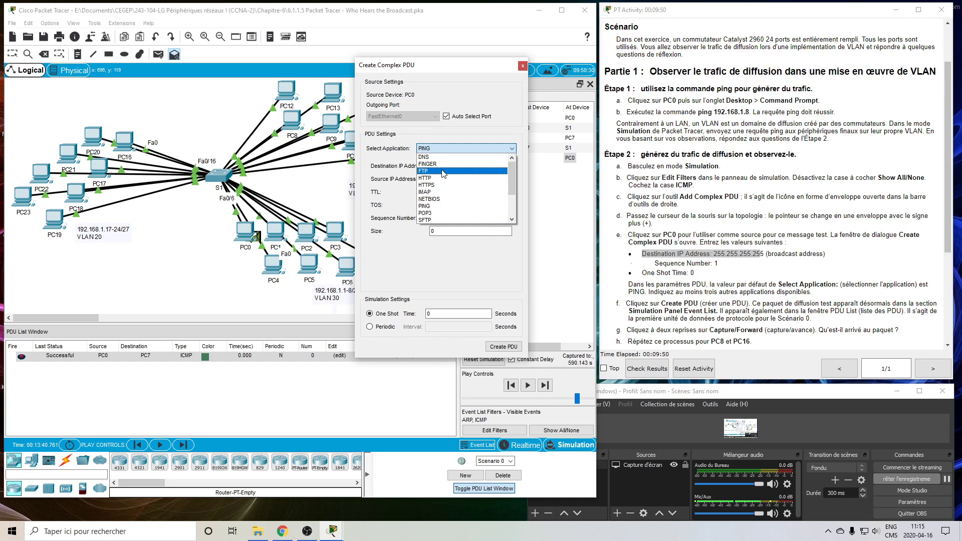
pyautogui.scroll(-1, 443, 174)
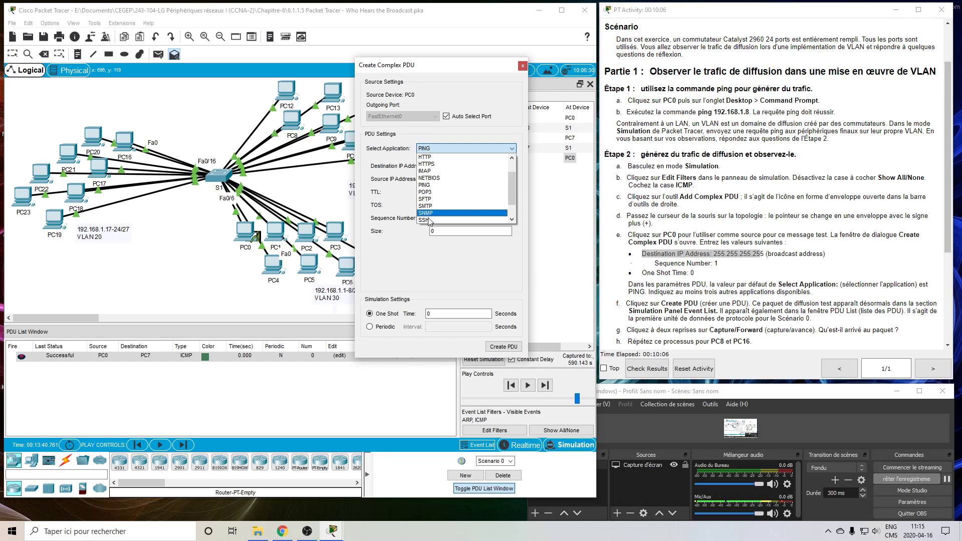
pyautogui.scroll(-1, 430, 223)
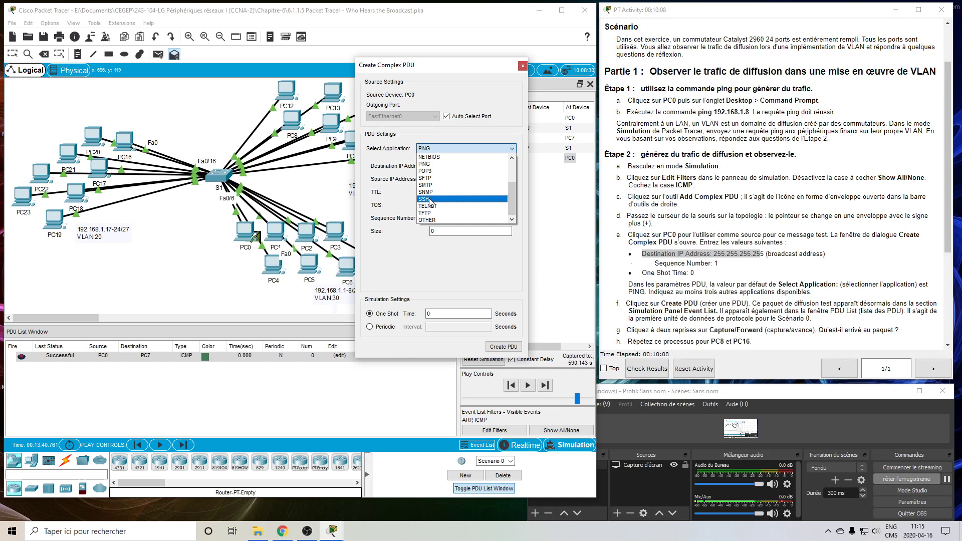
pyautogui.click(423, 268)
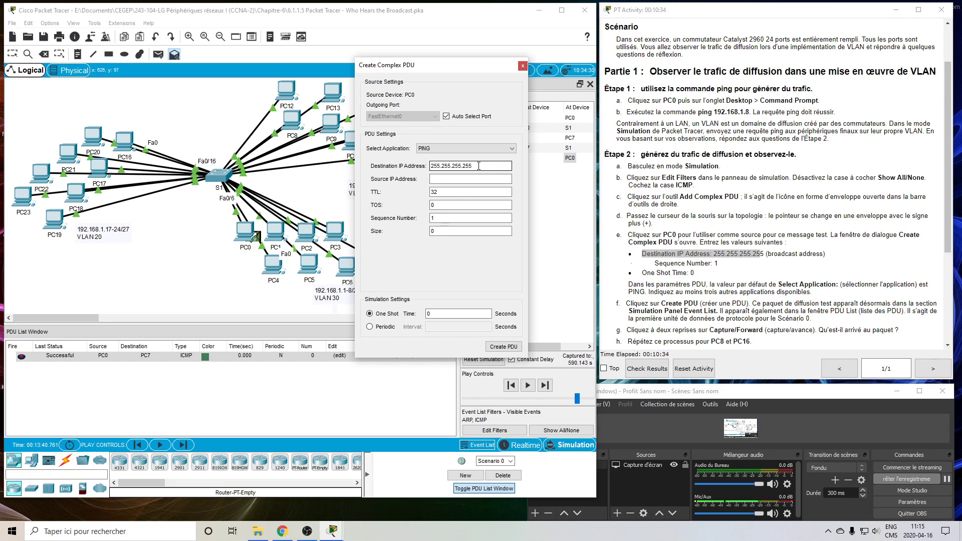
# Create the broadcast PDU and play the simulation at the maximum playback speed
pyautogui.click(503, 347)
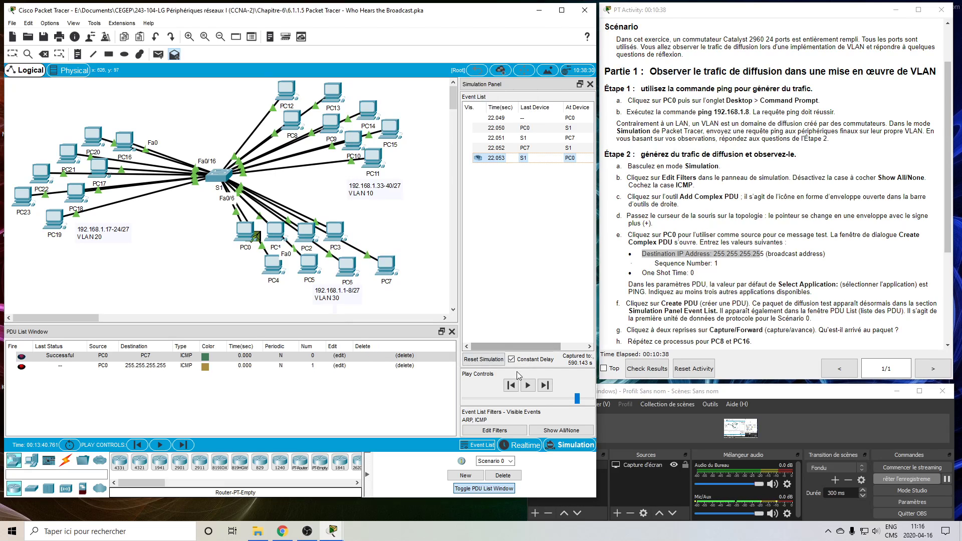
pyautogui.click(528, 386)
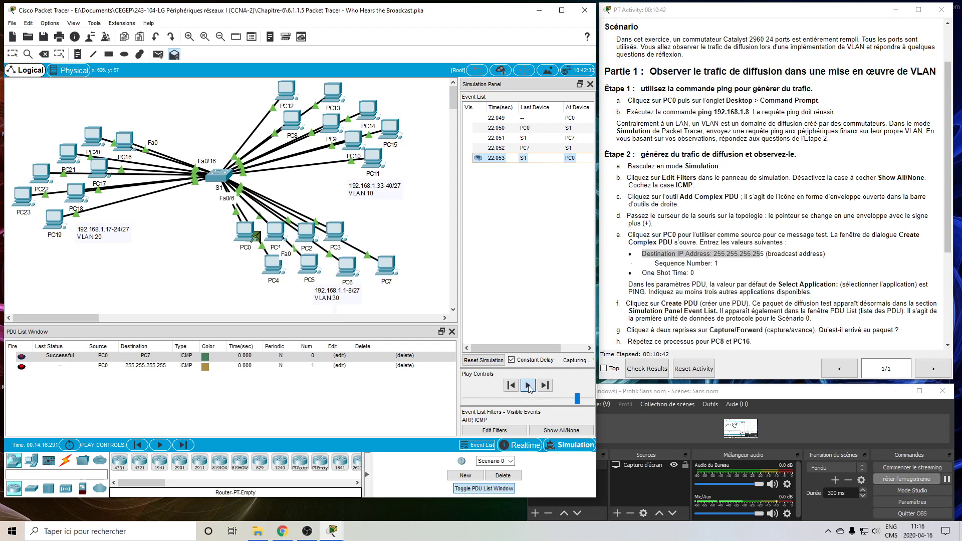
pyautogui.moveTo(245, 233)
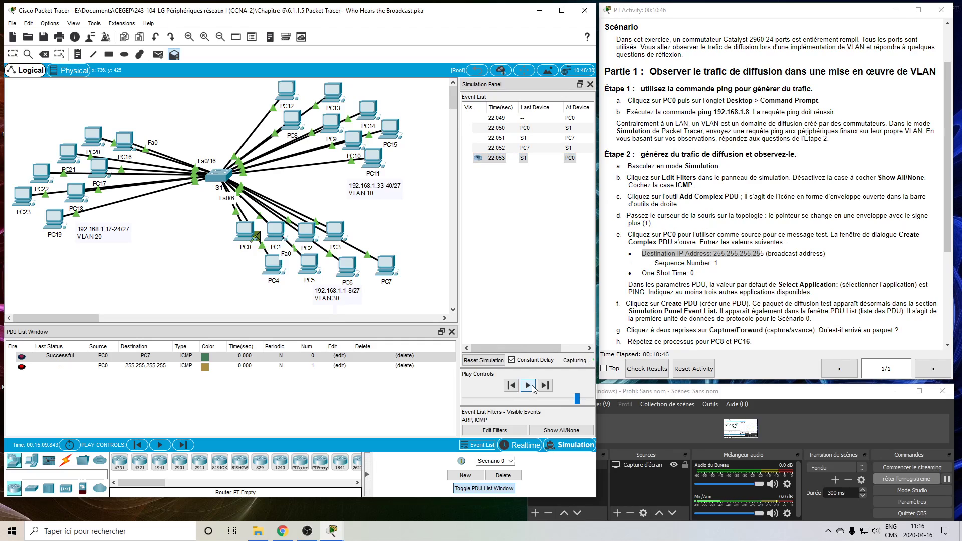
pyautogui.click(532, 385)
pyautogui.click(532, 385)
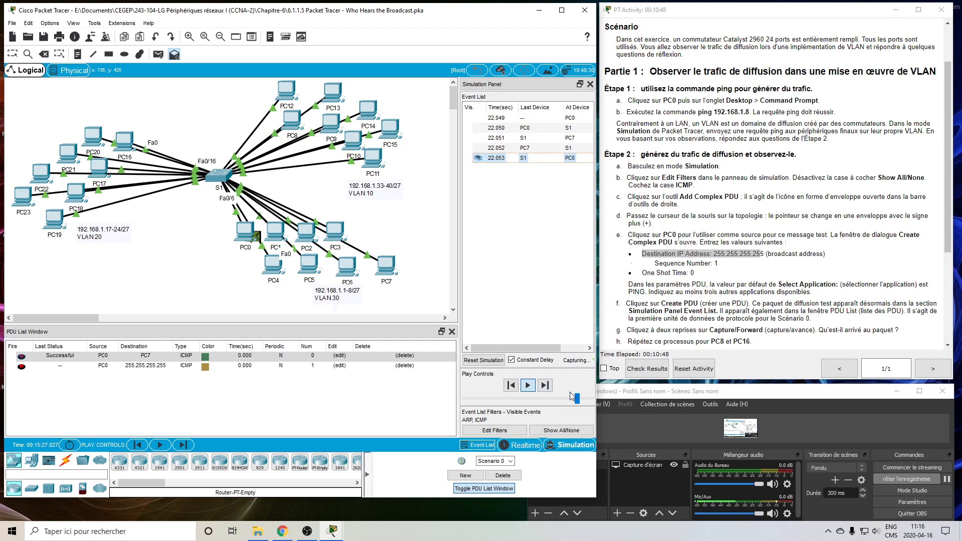
pyautogui.moveTo(580, 400); pyautogui.dragTo(591, 399)
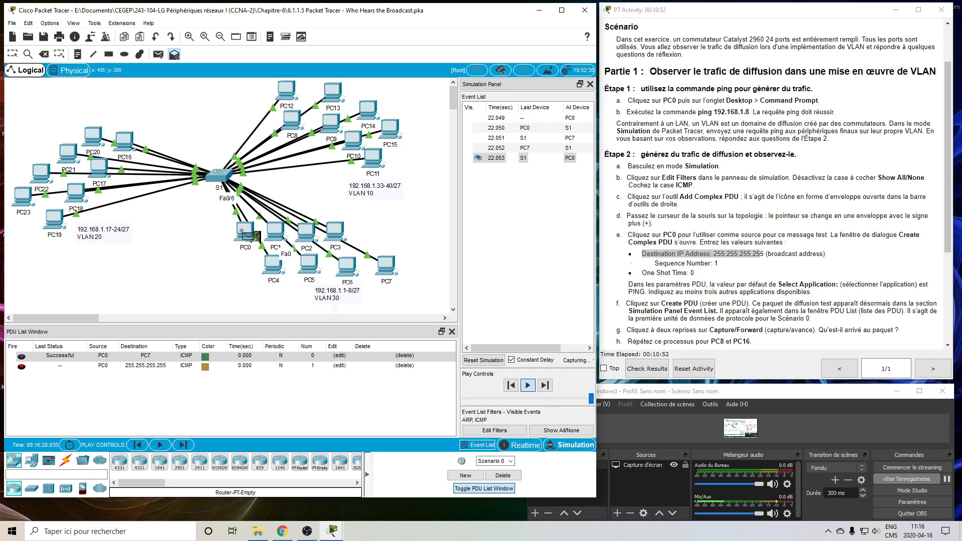
# Fire PC0's broadcast PDU in the running simulation, and restart the capture by switching to Realtime mode and back to Simulation mode
pyautogui.scroll(-3, 714, 276)
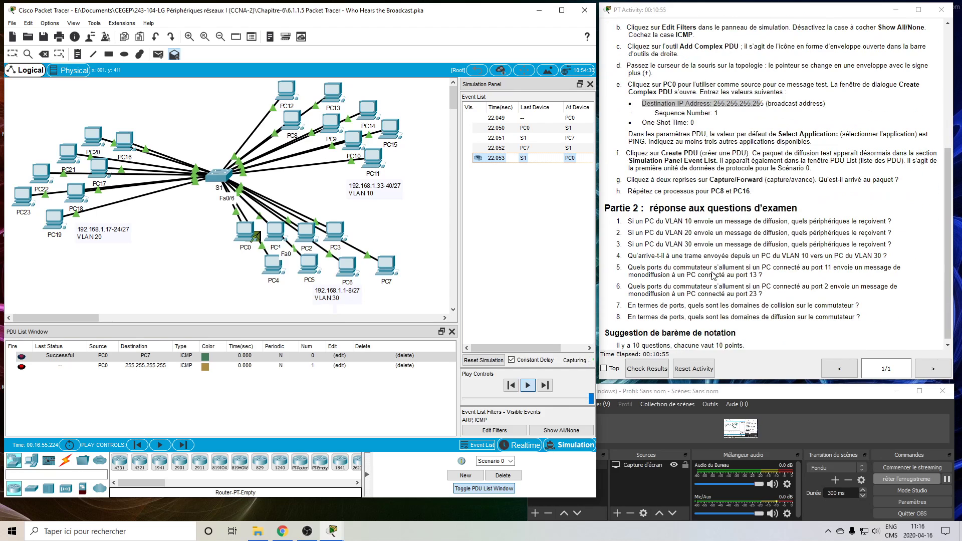
pyautogui.scroll(3, 714, 275)
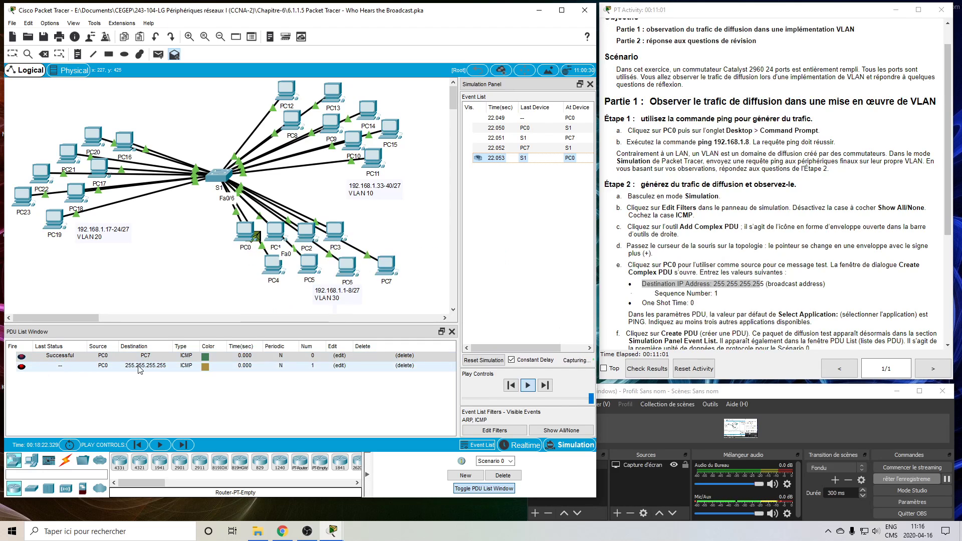
pyautogui.click(21, 367)
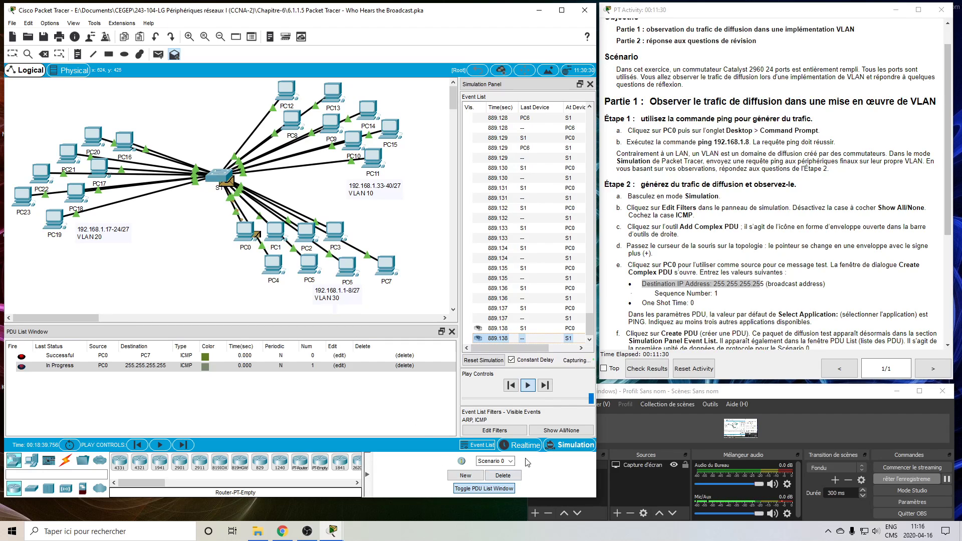
pyautogui.click(521, 447)
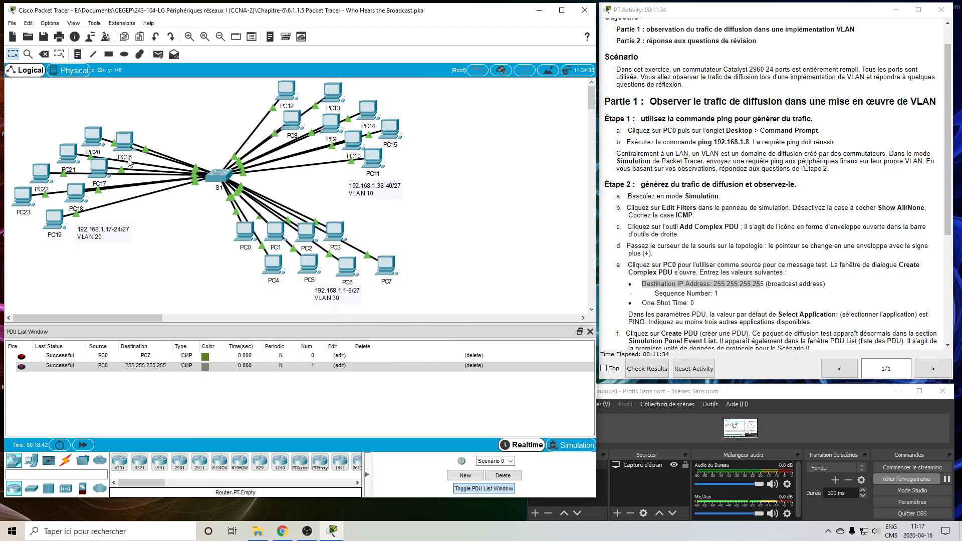
pyautogui.click(568, 453)
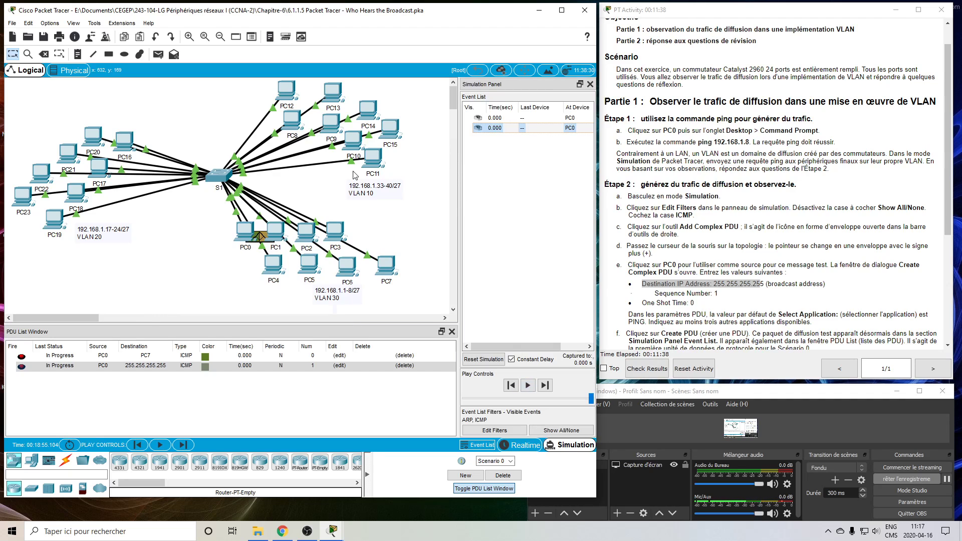
# Start a complex PDU from PC8 with destination IP address 255.255.255.255
pyautogui.scroll(-3, 729, 201)
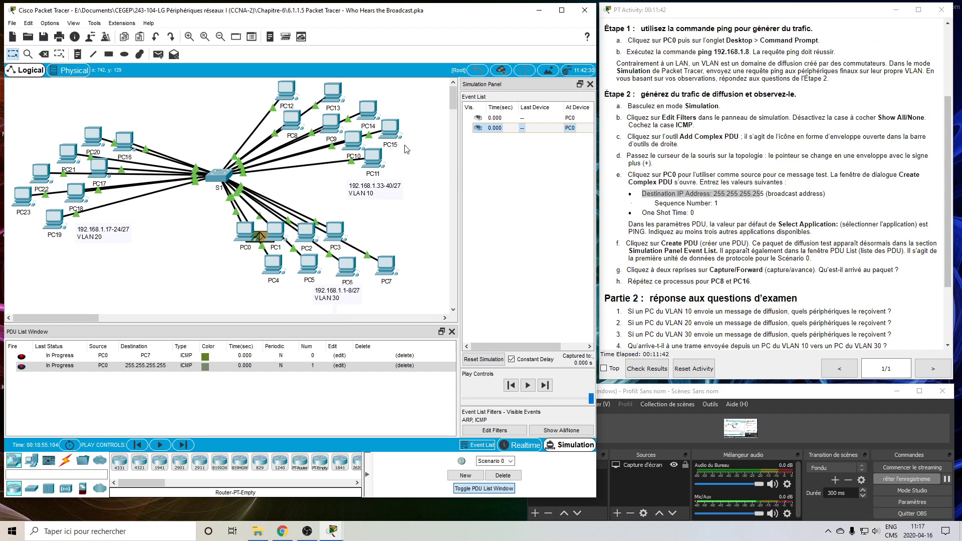
pyautogui.click(293, 121)
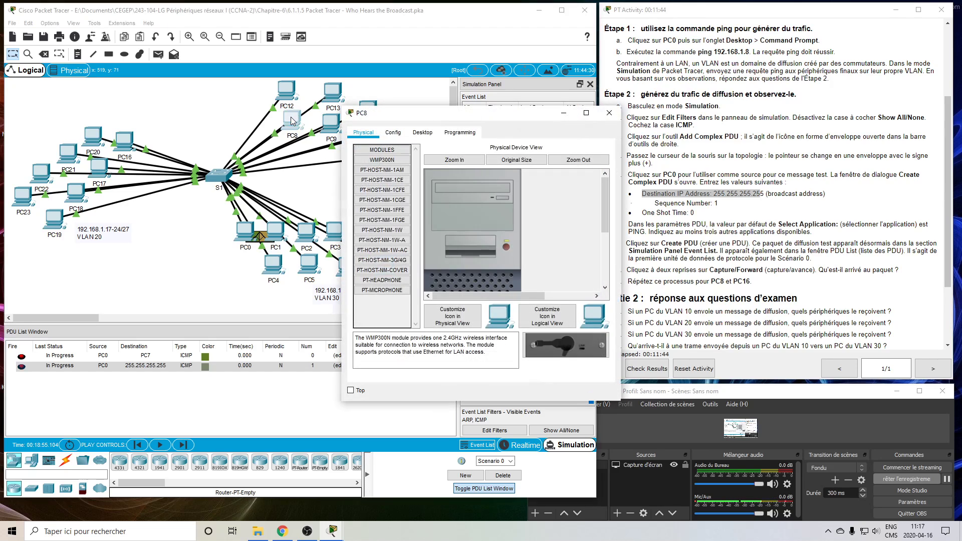
pyautogui.click(610, 113)
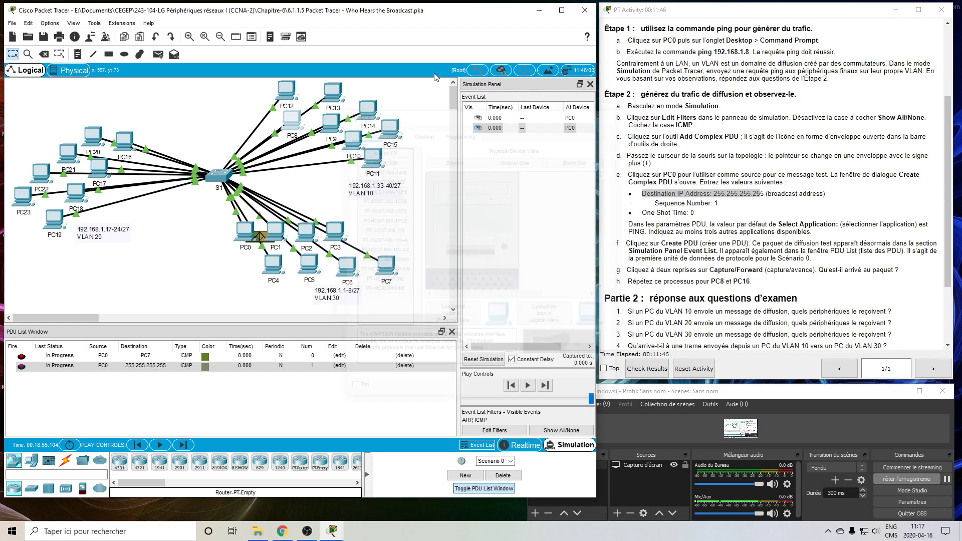
pyautogui.click(174, 54)
pyautogui.click(287, 117)
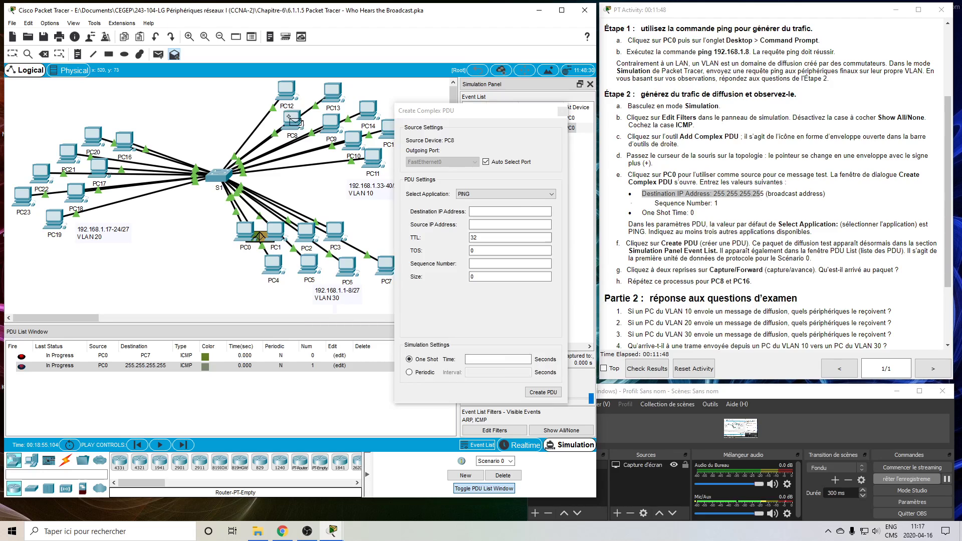
pyautogui.click(496, 209)
pyautogui.write('2')
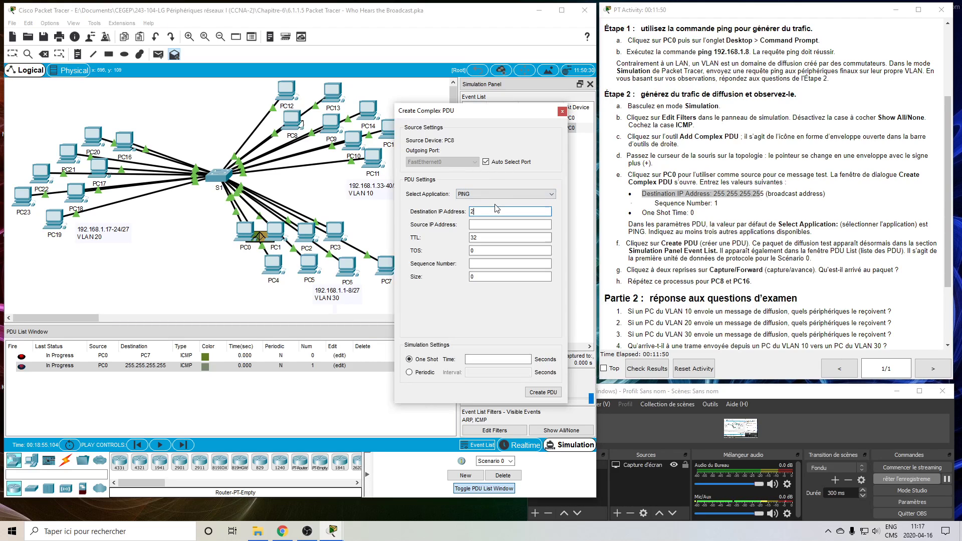
pyautogui.write('55.255.255.255')
# Set the PC8 complex PDU's sequence number to 1 and its one-shot time to 0 seconds
pyautogui.click(491, 263)
pyautogui.write('1')
pyautogui.click(483, 357)
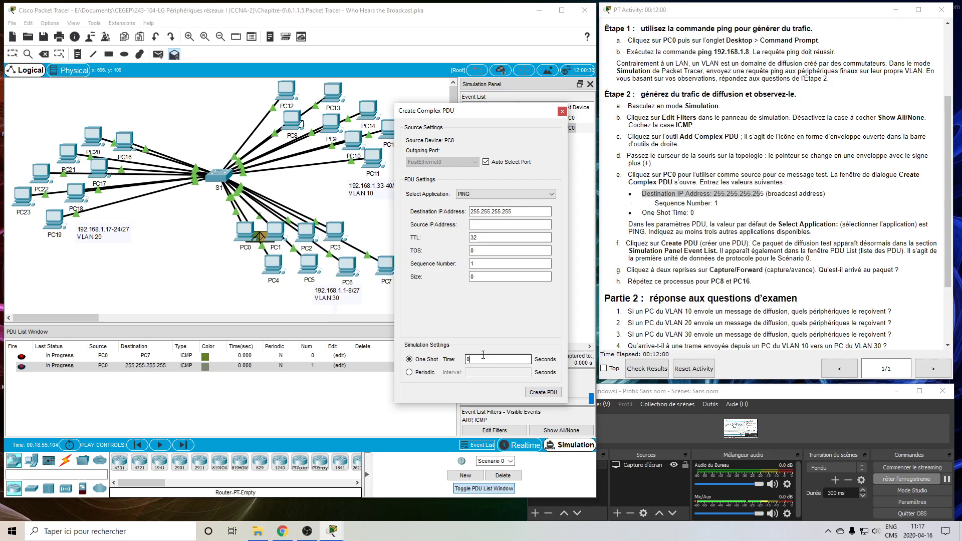
pyautogui.write('0')
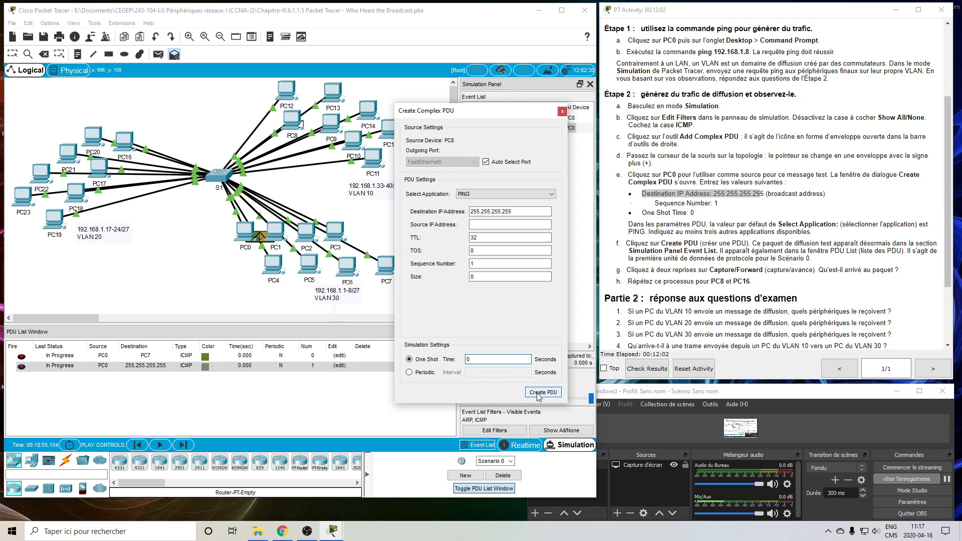
# Create PC8's broadcast PDU and play the simulation at a slightly slower playback speed
pyautogui.click(539, 393)
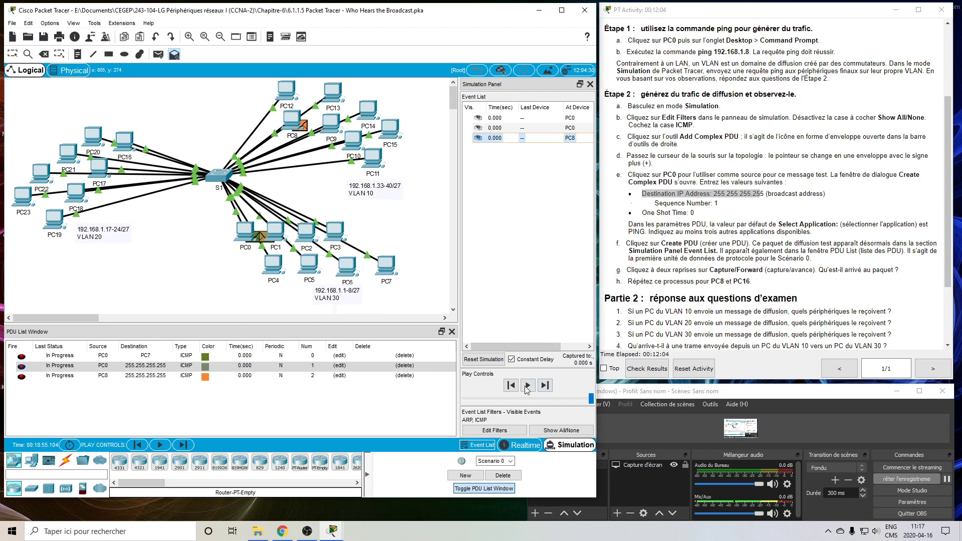
pyautogui.click(527, 386)
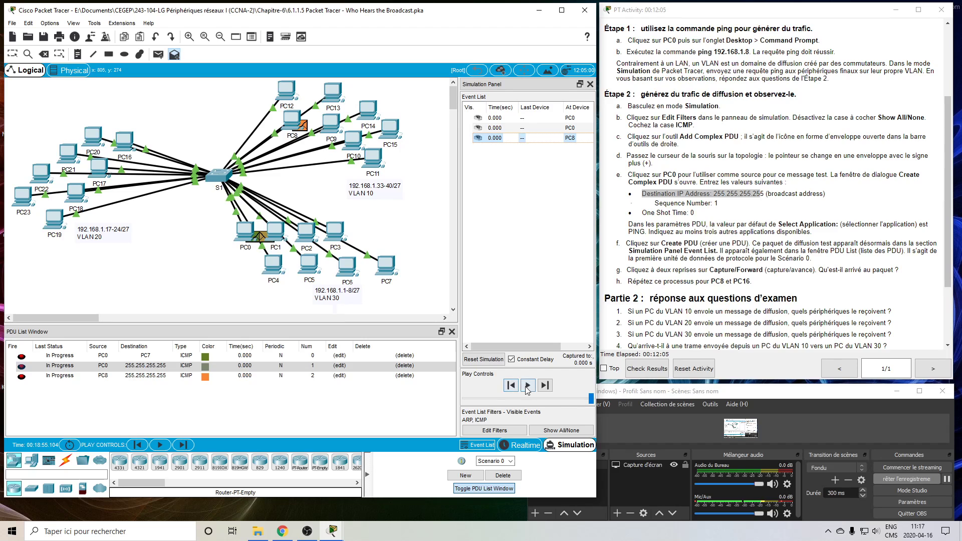
pyautogui.click(575, 399)
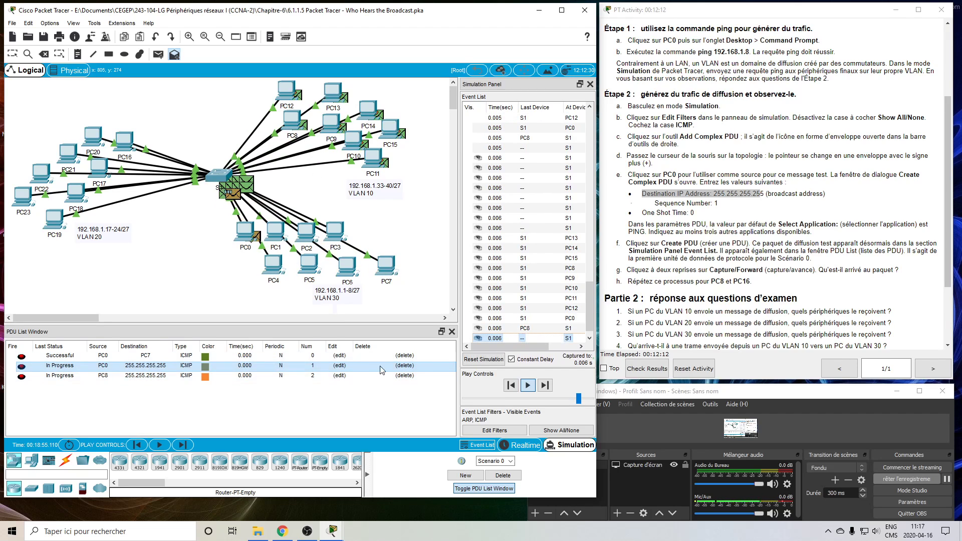
# Delete both PC0 PDUs from the PDU list and replay the simulation with only PC8's broadcast
pyautogui.click(404, 366)
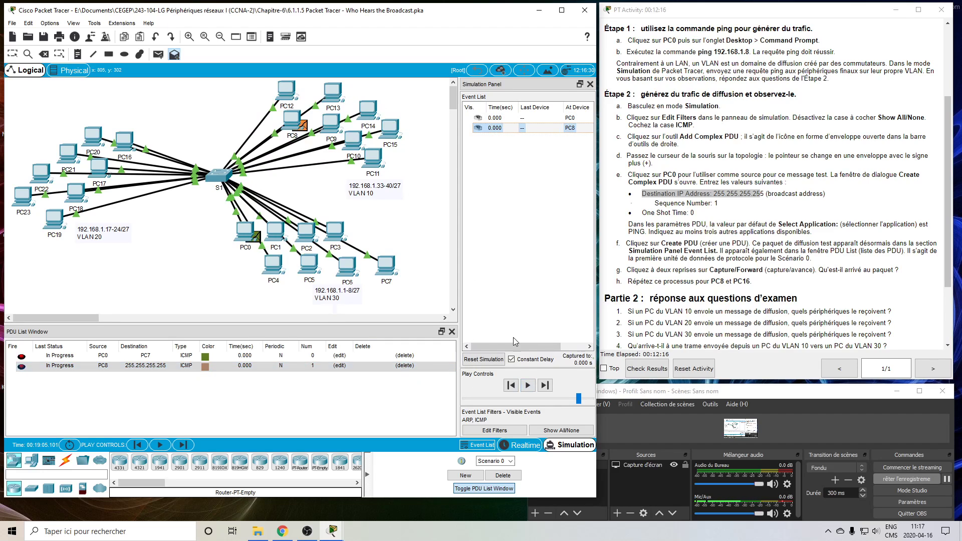
pyautogui.click(528, 385)
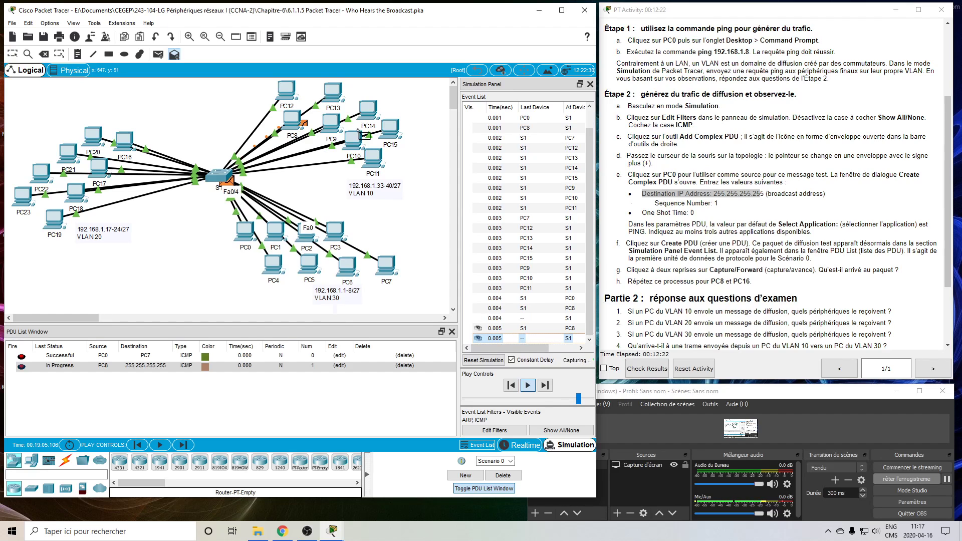
pyautogui.click(403, 356)
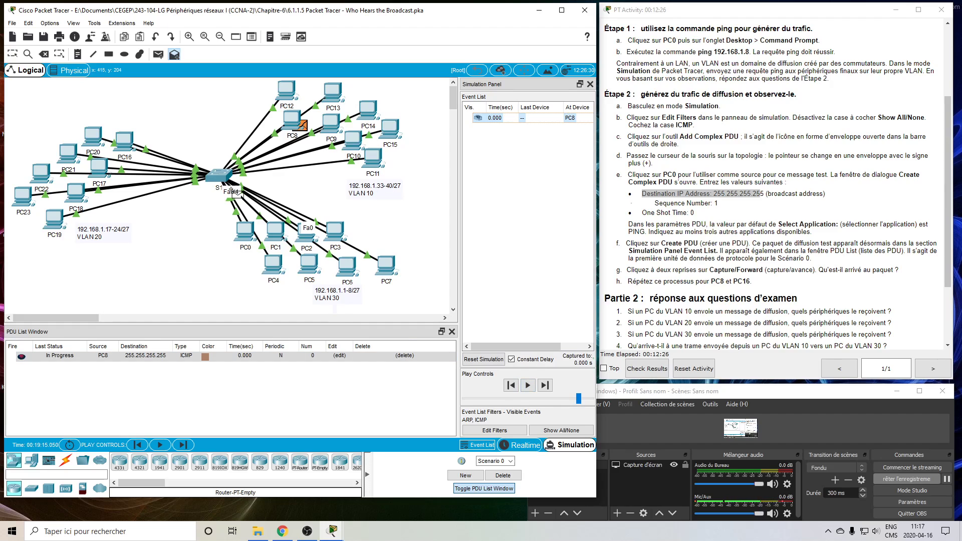
pyautogui.click(531, 386)
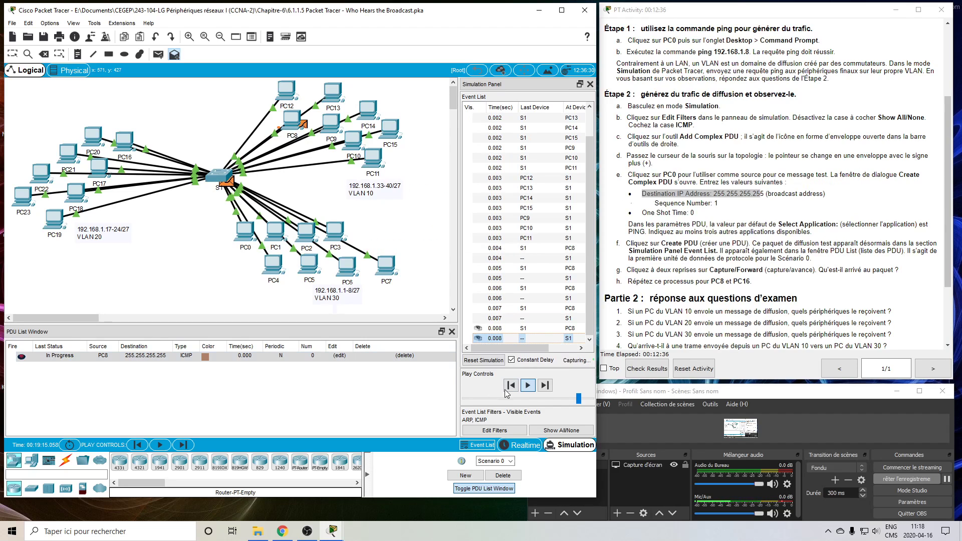
# Delete PC8's broadcast PDU from the PDU list and start simulation playback
pyautogui.click(404, 357)
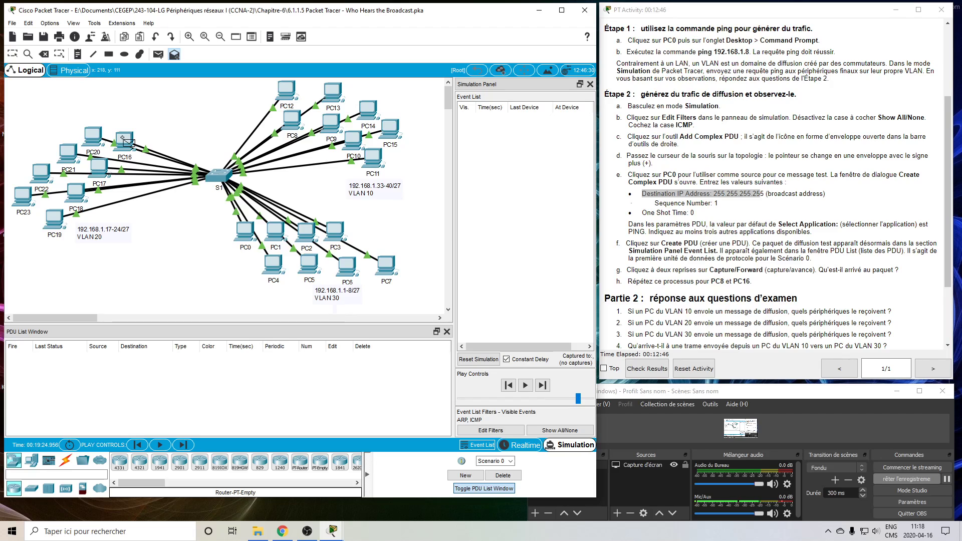
pyautogui.moveTo(121, 134)
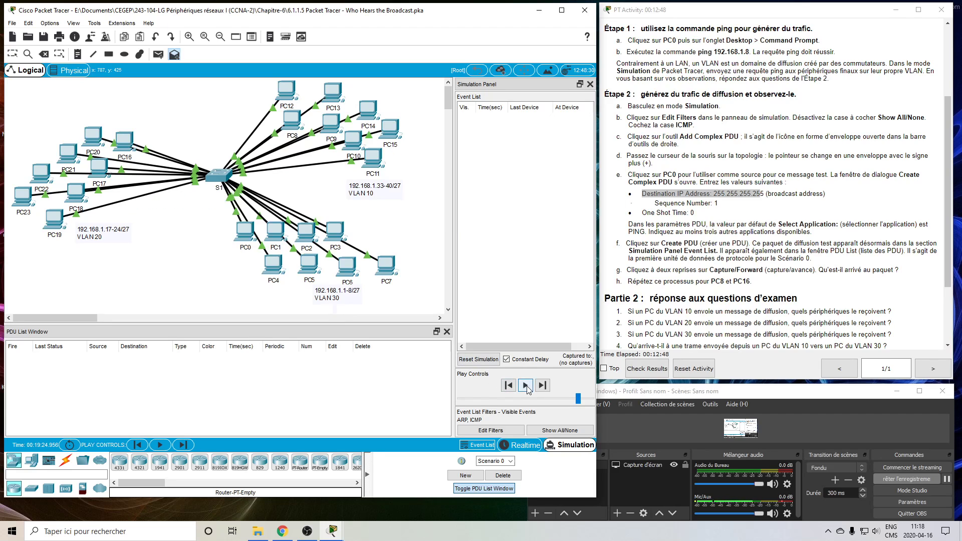
pyautogui.click(525, 386)
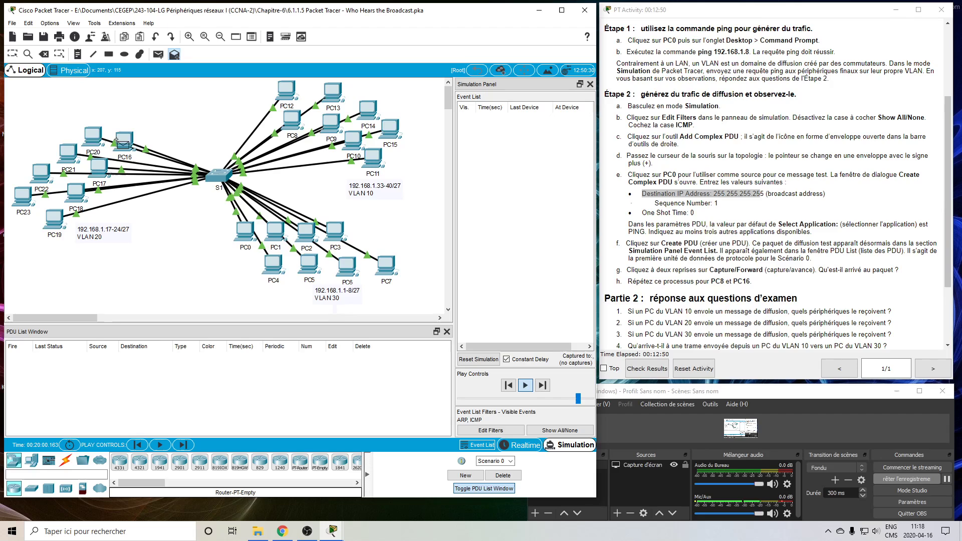
# Start a complex PDU from PC16 with destination IP address 255.255.255.255
pyautogui.click(174, 54)
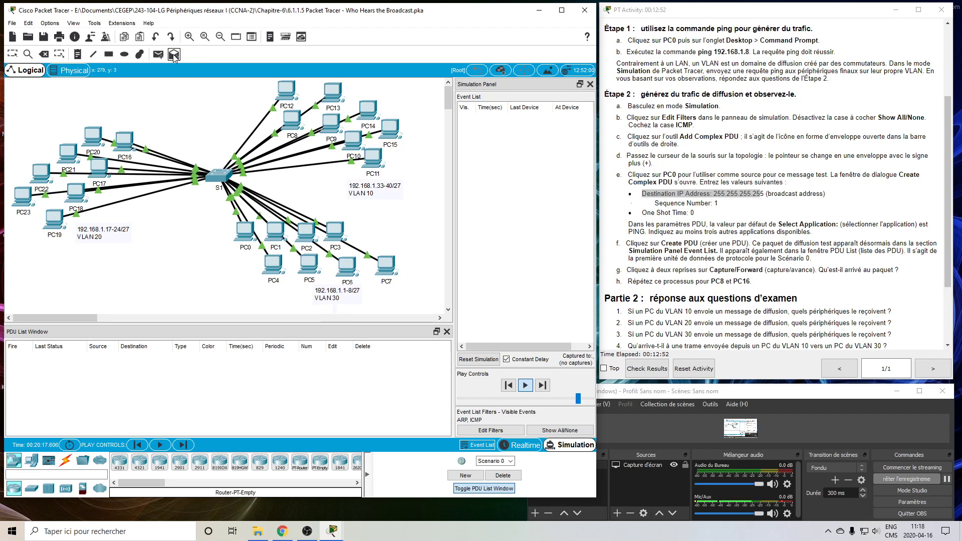
pyautogui.click(124, 143)
pyautogui.click(473, 210)
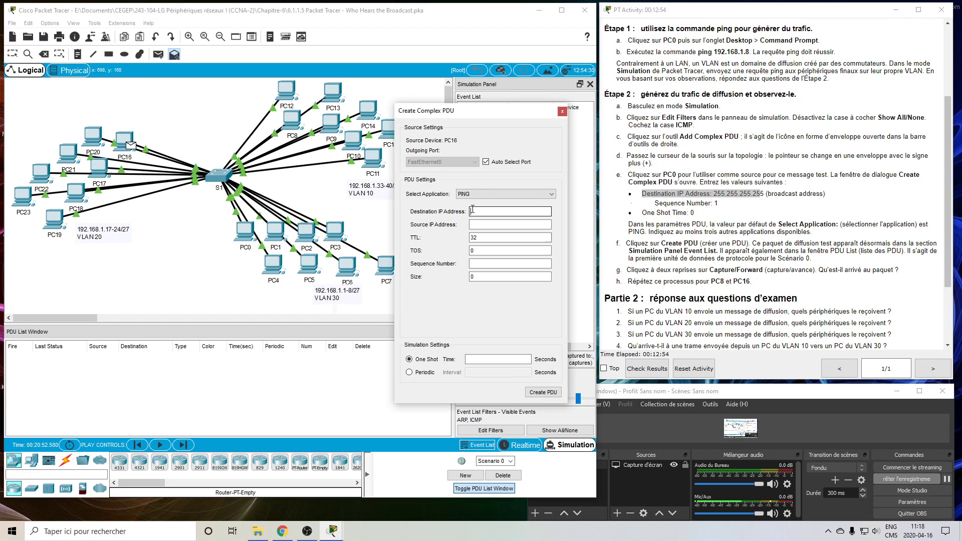
pyautogui.write('255.')
pyautogui.press('BackSpace')
pyautogui.write('255.255.255')
# Set the PC16 complex PDU's sequence number to 1 and its one-shot time to 0 seconds
pyautogui.click(493, 264)
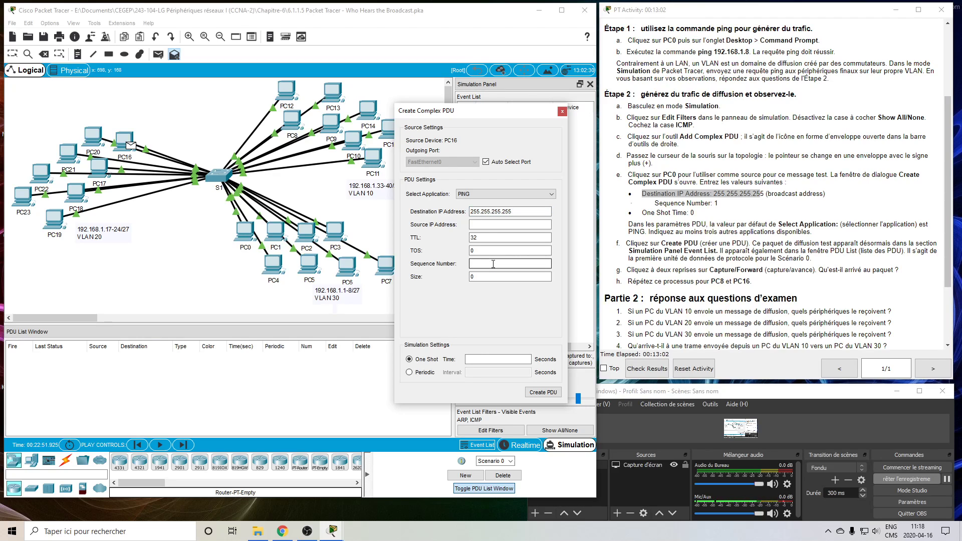
pyautogui.write('1')
pyautogui.click(481, 359)
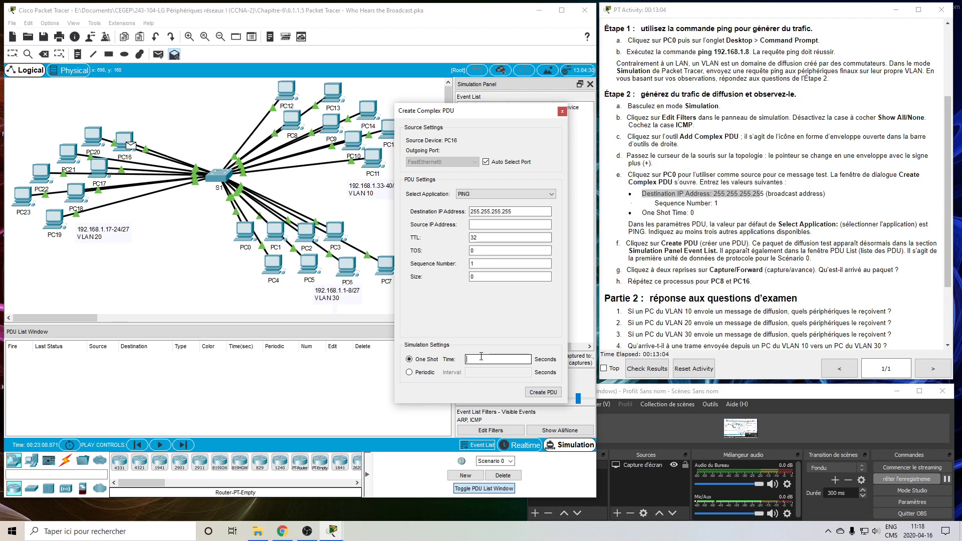
pyautogui.write('0')
# Create PC16's broadcast PDU and fire it in the running simulation
pyautogui.click(531, 392)
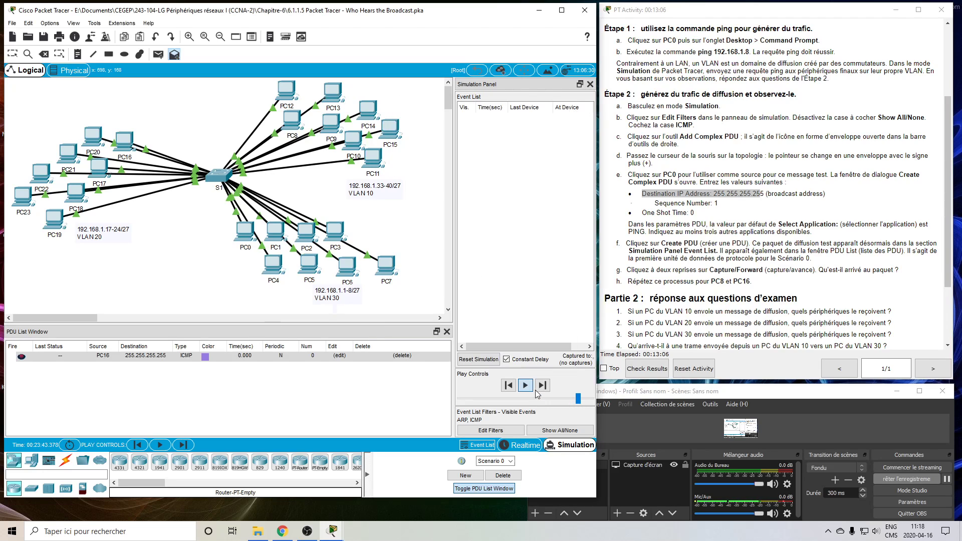
pyautogui.click(525, 387)
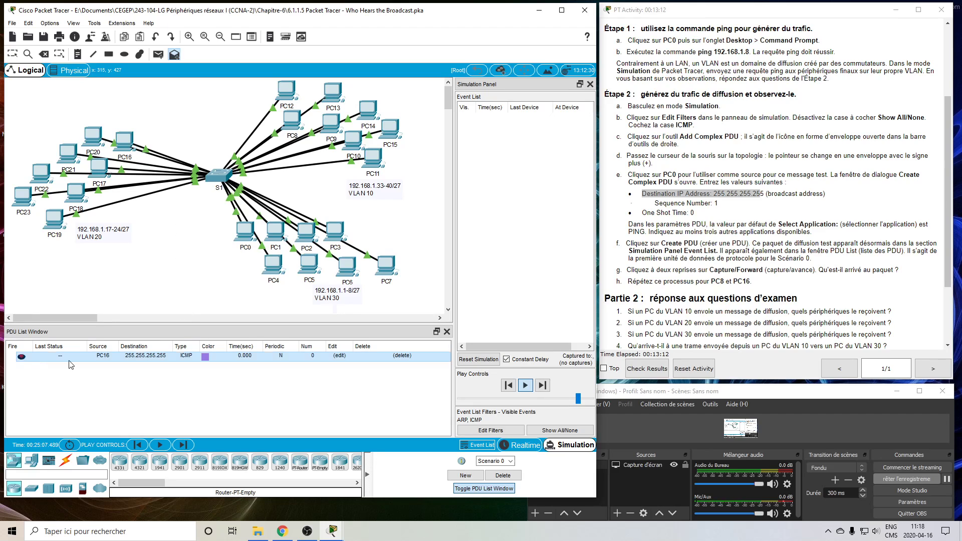
pyautogui.click(20, 358)
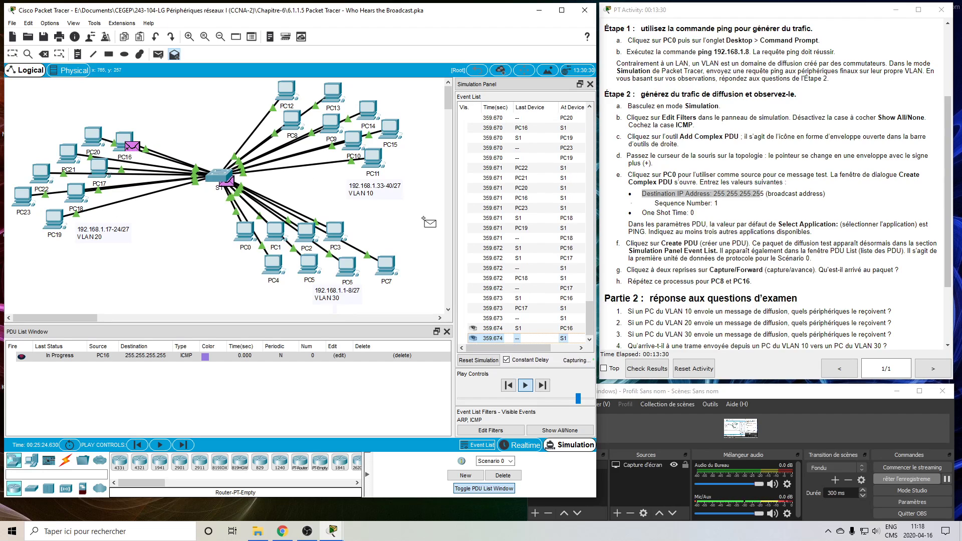
# Return to Realtime mode and open switch S1's command-line interface in an enlarged window
pyautogui.click(523, 445)
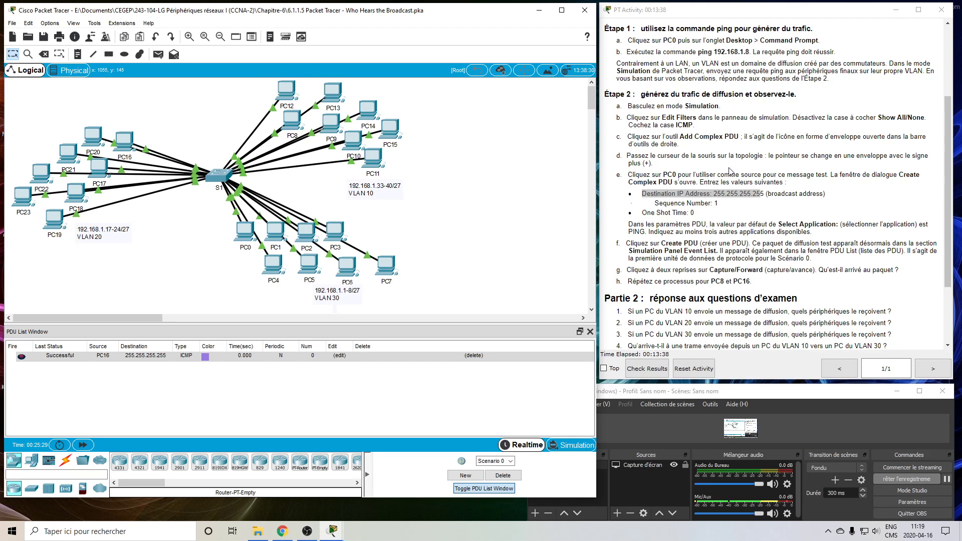
pyautogui.click(219, 175)
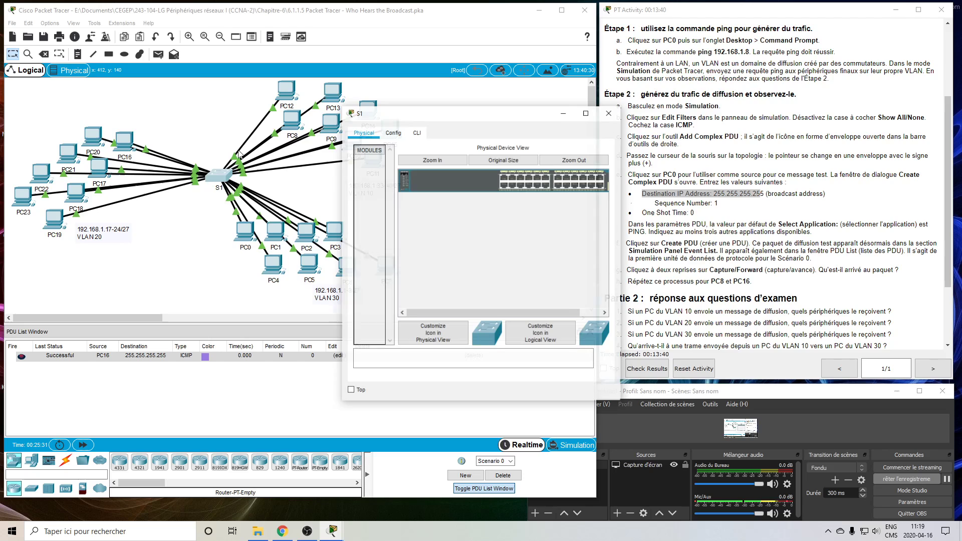
pyautogui.moveTo(466, 114); pyautogui.dragTo(218, 19)
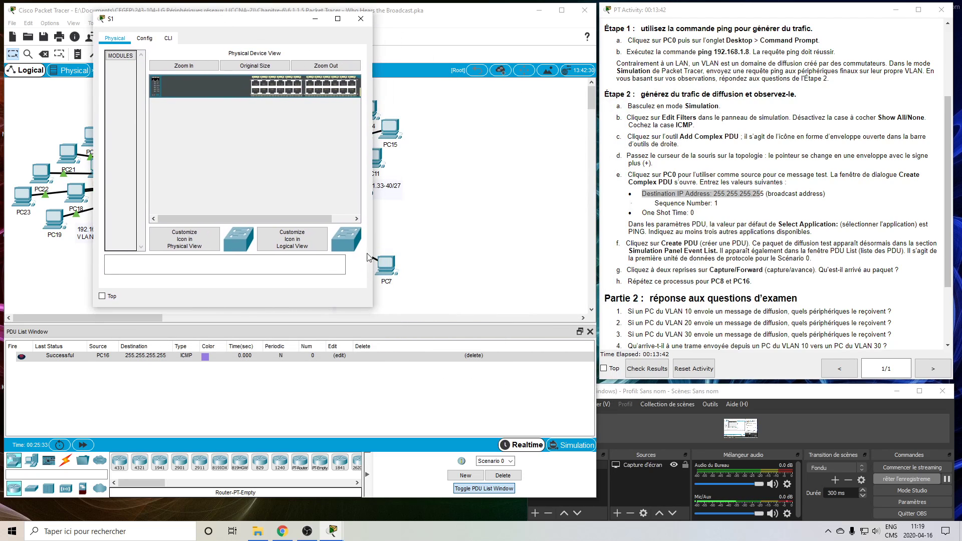
pyautogui.moveTo(371, 309); pyautogui.dragTo(565, 364)
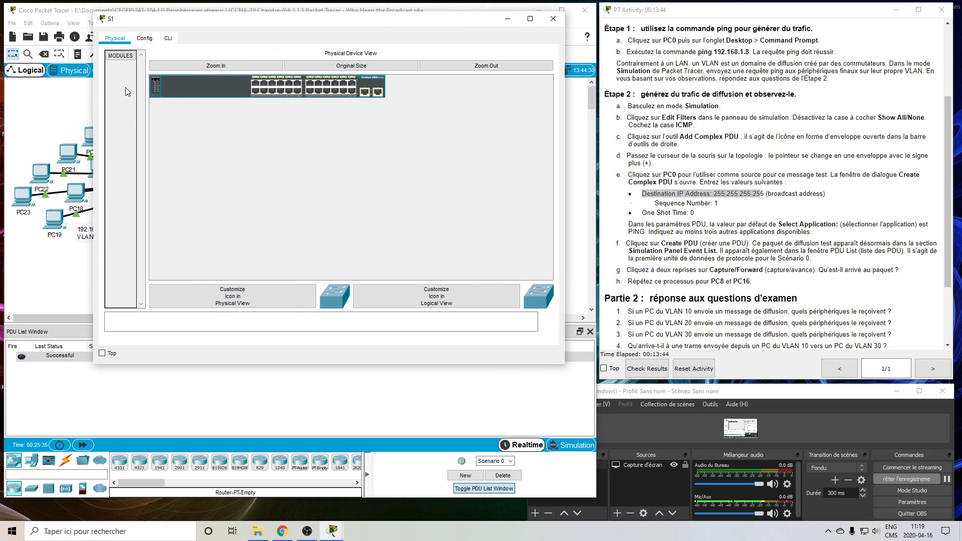
pyautogui.click(169, 40)
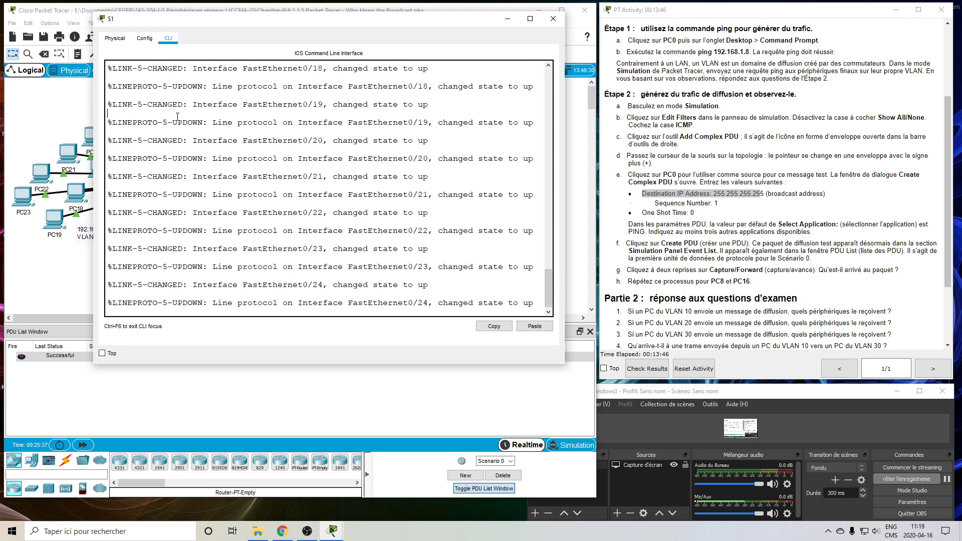
# Enter privileged EXEC mode on S1 and run show vlan brief
pyautogui.press('Return')
pyautogui.press('Return')
pyautogui.press('Return')
pyautogui.write('en')
pyautogui.press('Return')
pyautogui.write('s')
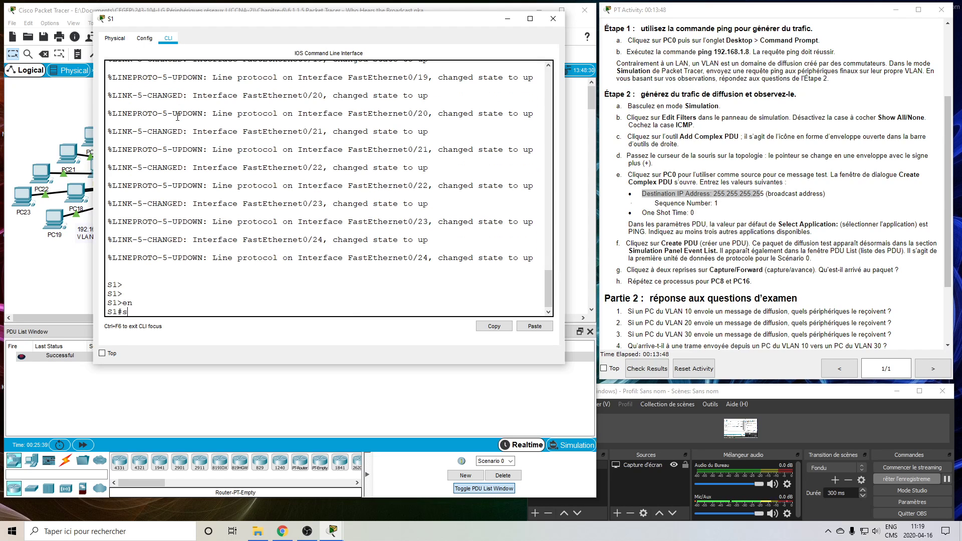
pyautogui.write('how vlan brie')
pyautogui.press('Tab')
pyautogui.press('Return')
pyautogui.press('Return')
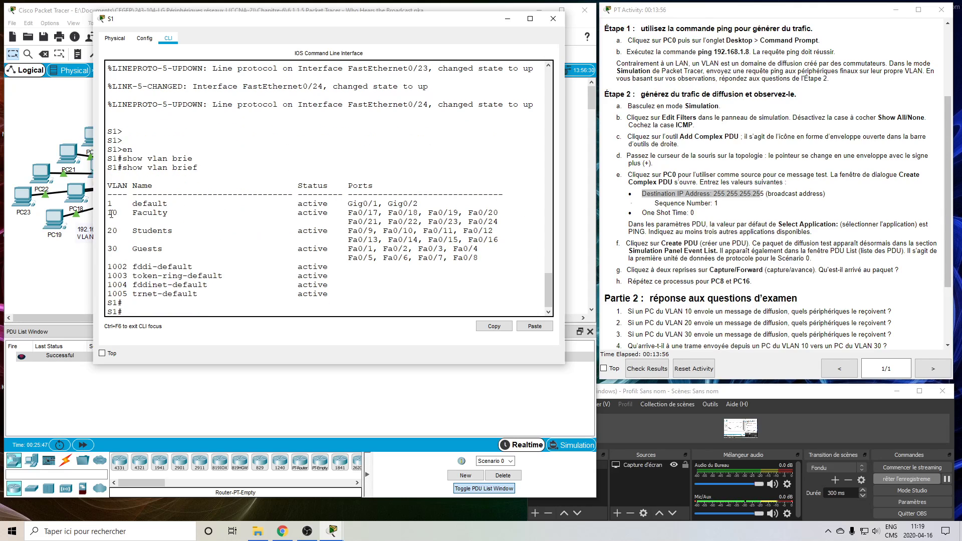
# Examine the port assignments of VLAN 10 and VLAN 30, close S1's window, and review the Part 2 questions in the activity instructions
pyautogui.moveTo(109, 213); pyautogui.dragTo(546, 223)
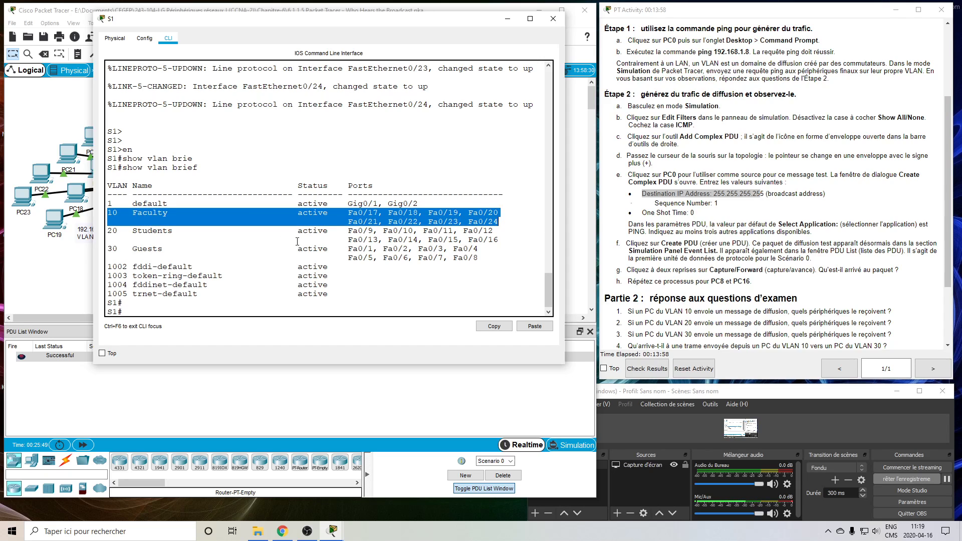
pyautogui.moveTo(111, 249); pyautogui.dragTo(525, 262)
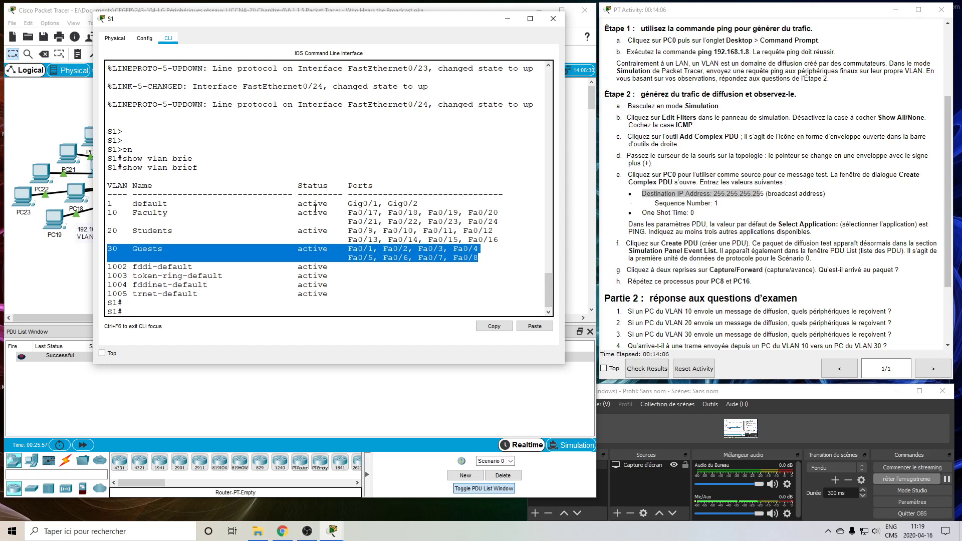
pyautogui.click(553, 18)
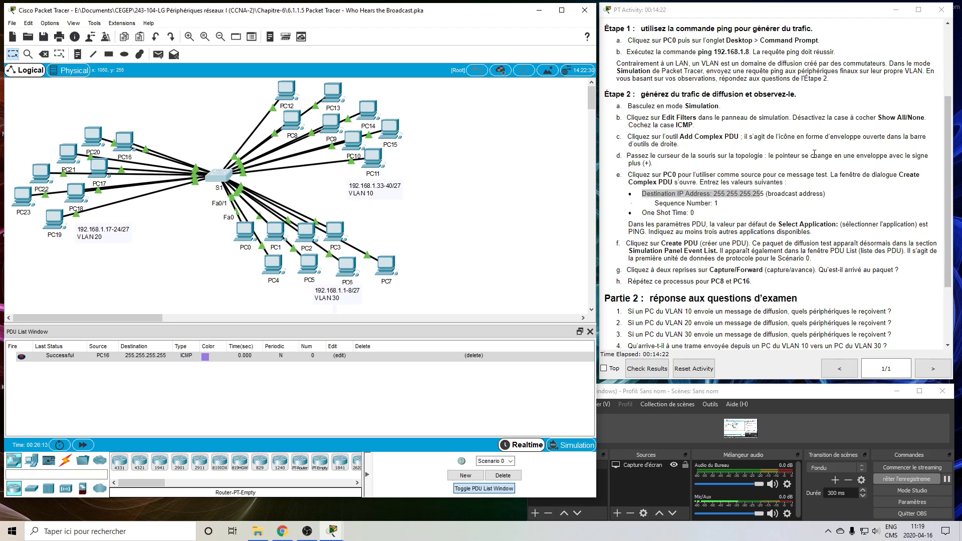
pyautogui.scroll(-3, 815, 154)
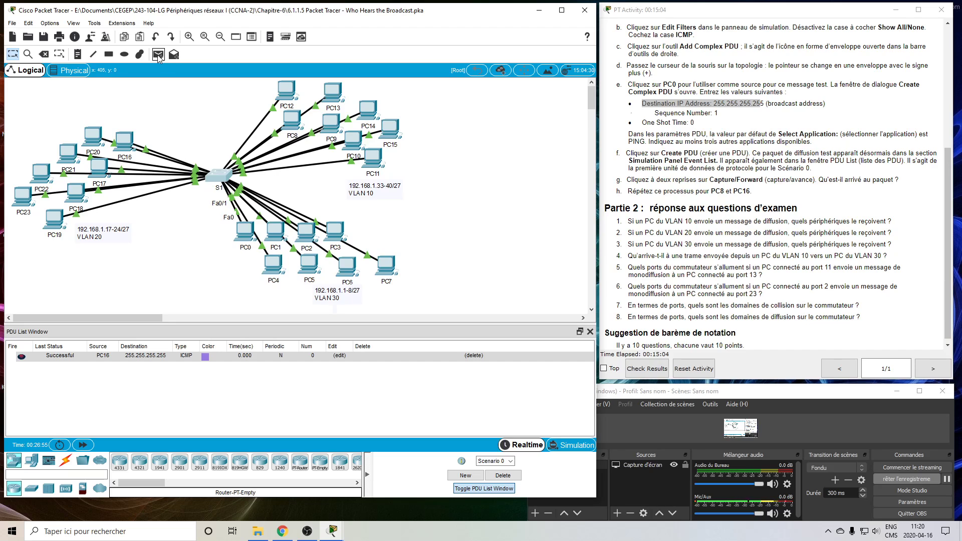
# In Simulation mode, delete PC16's broadcast PDU and add a simple PDU from PC12 to PC19
pyautogui.click(572, 445)
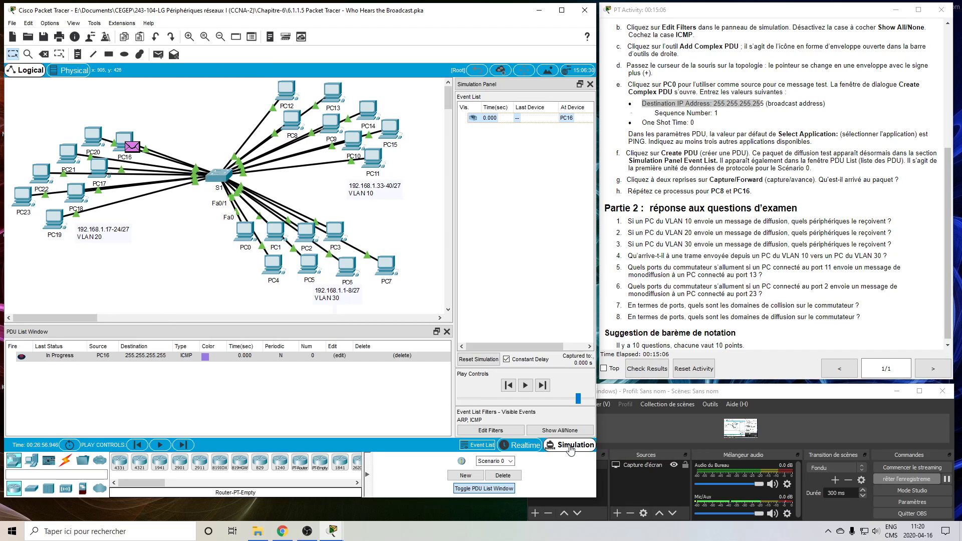
pyautogui.click(158, 55)
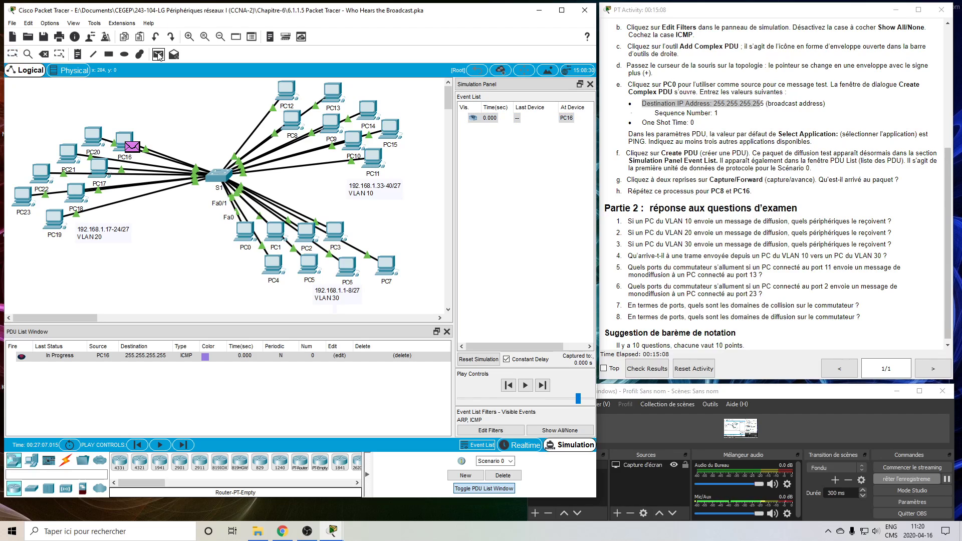
pyautogui.click(403, 356)
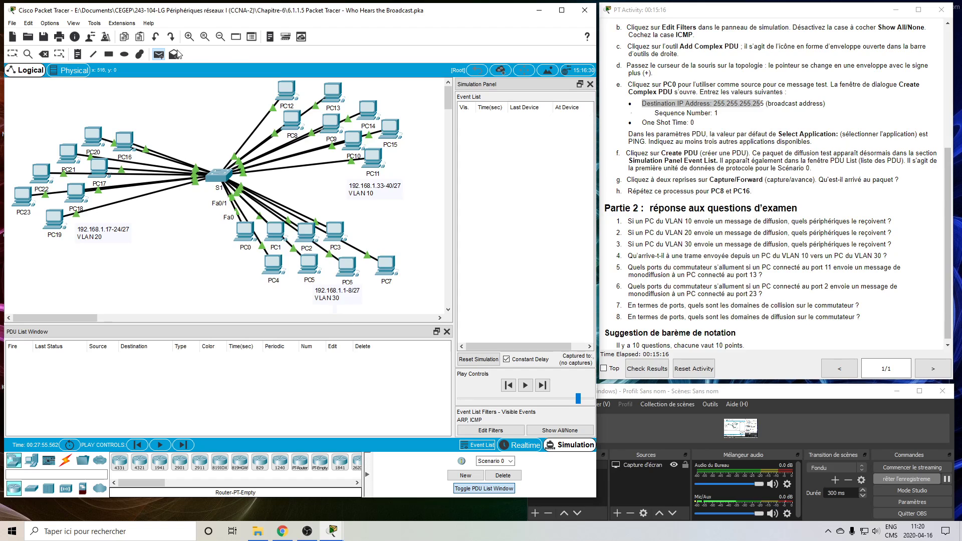
pyautogui.click(159, 55)
pyautogui.click(53, 218)
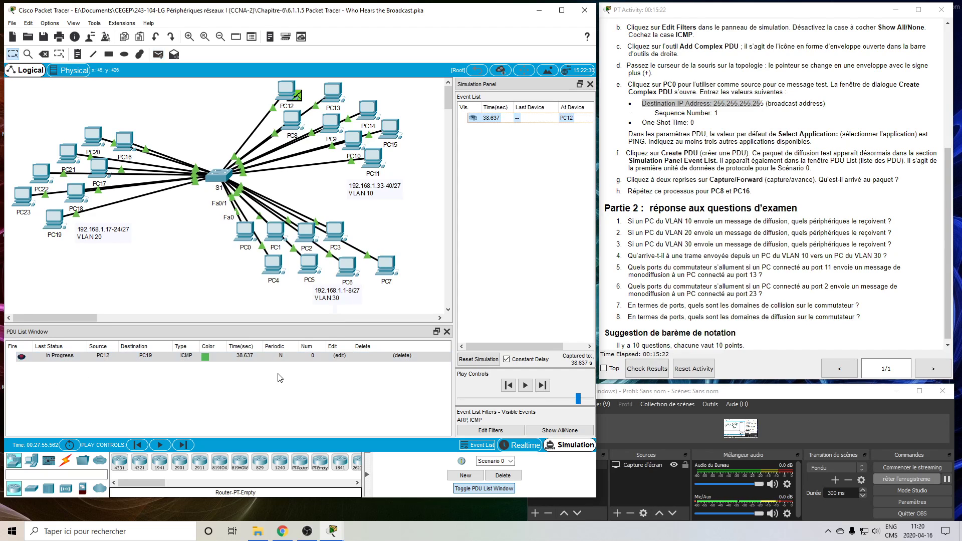
# Play the simulation and inspect the OSI-layer information of the PDU at PC12
pyautogui.click(525, 385)
pyautogui.click(566, 400)
pyautogui.moveTo(566, 400); pyautogui.dragTo(579, 400)
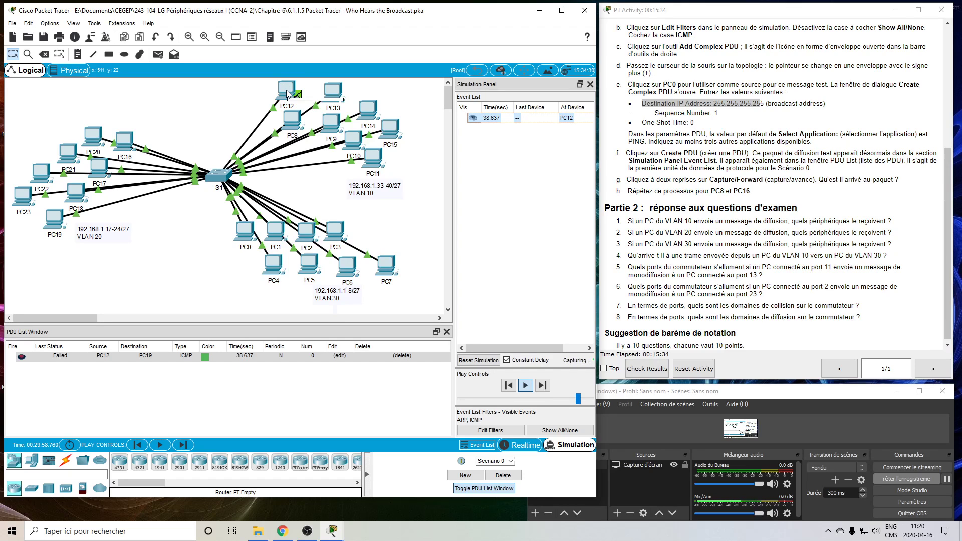
pyautogui.click(299, 98)
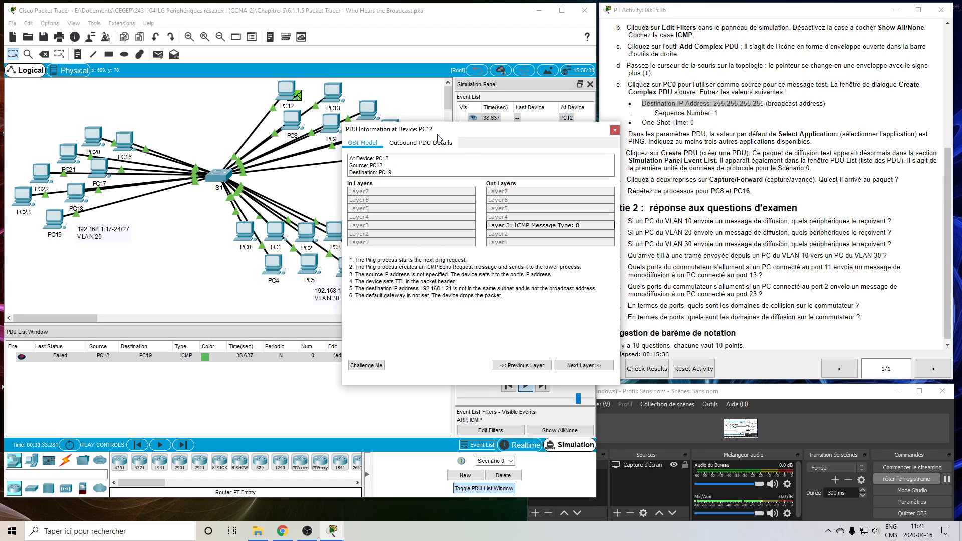
pyautogui.click(615, 130)
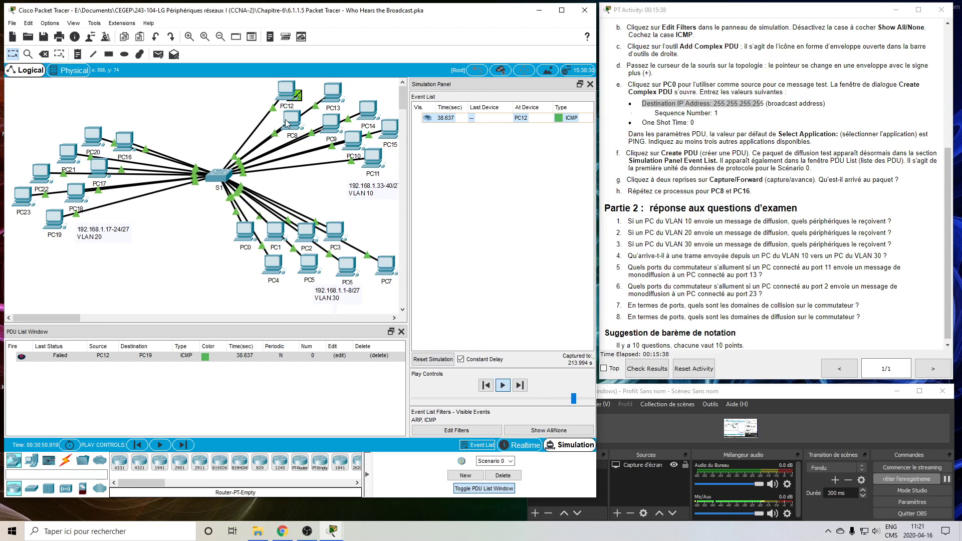
# Check PC8's IP configuration, including its default gateway, and close the device window
pyautogui.click(290, 121)
pyautogui.click(423, 132)
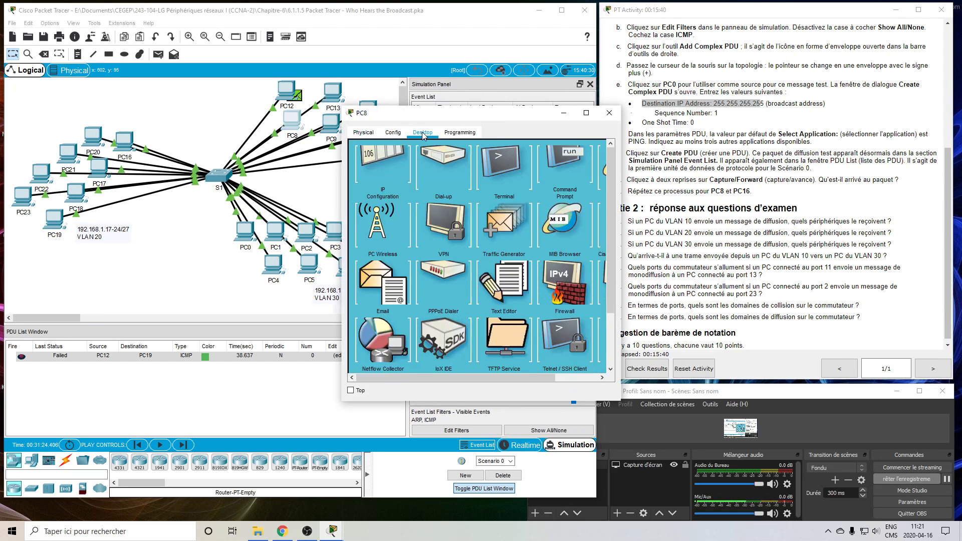
pyautogui.click(376, 167)
pyautogui.click(446, 233)
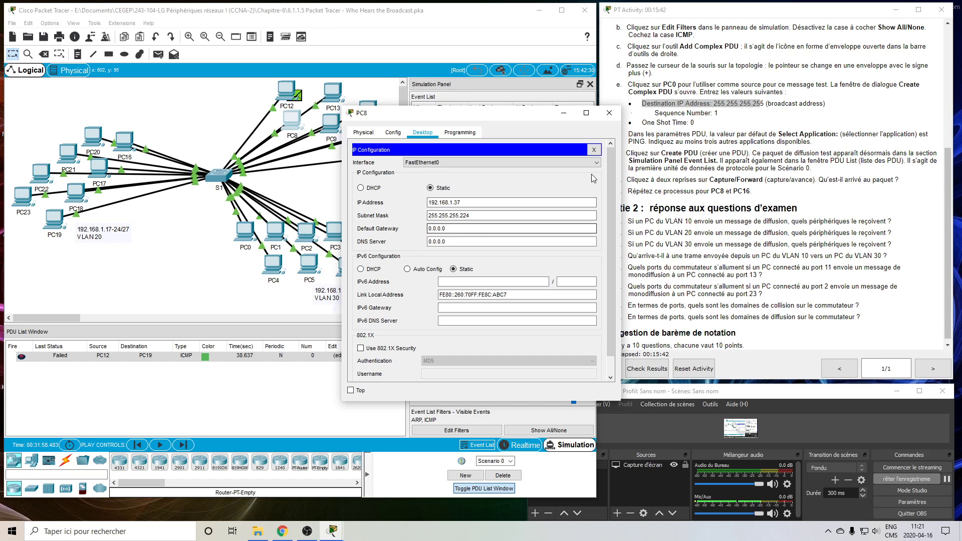
pyautogui.click(609, 113)
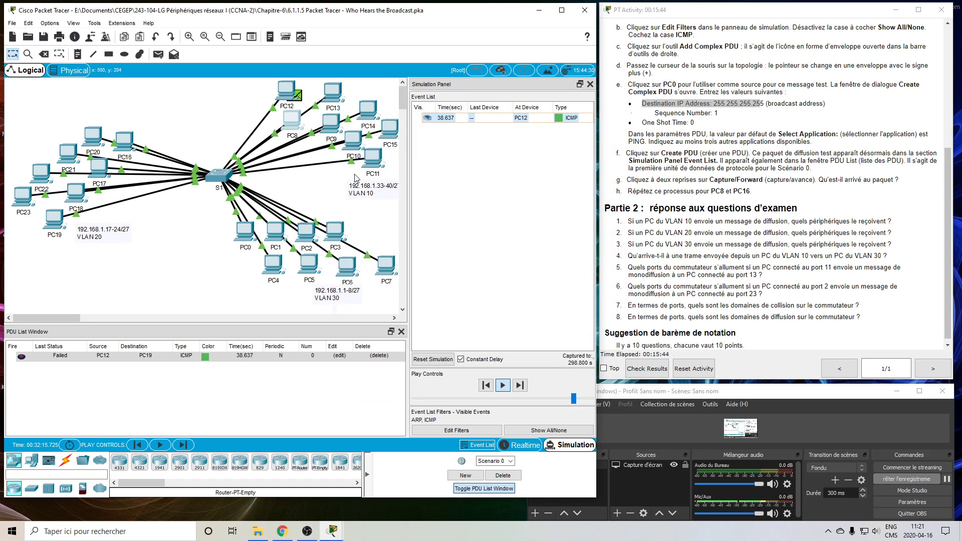
# Return to Realtime mode and go back to the beginning of the activity instructions
pyautogui.click(522, 444)
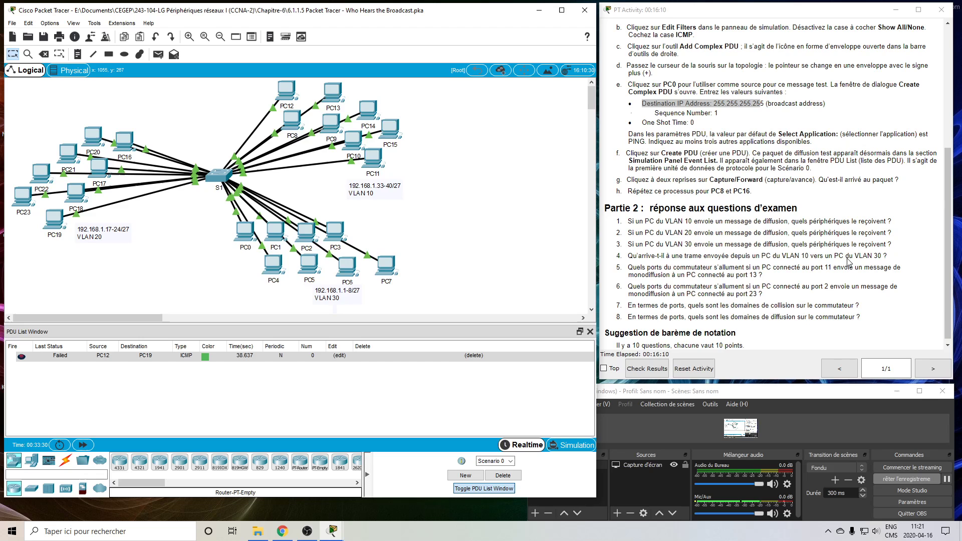
pyautogui.scroll(5, 883, 211)
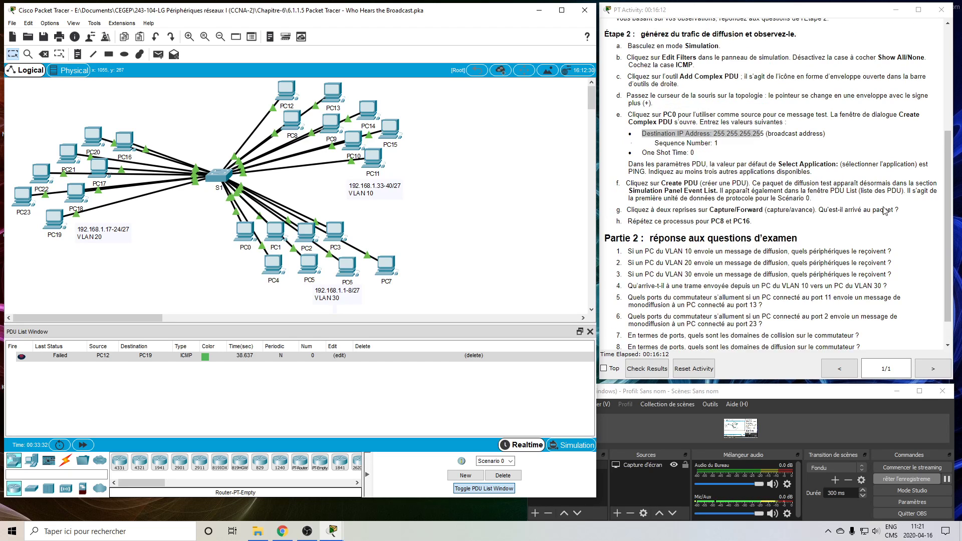
pyautogui.scroll(2, 885, 211)
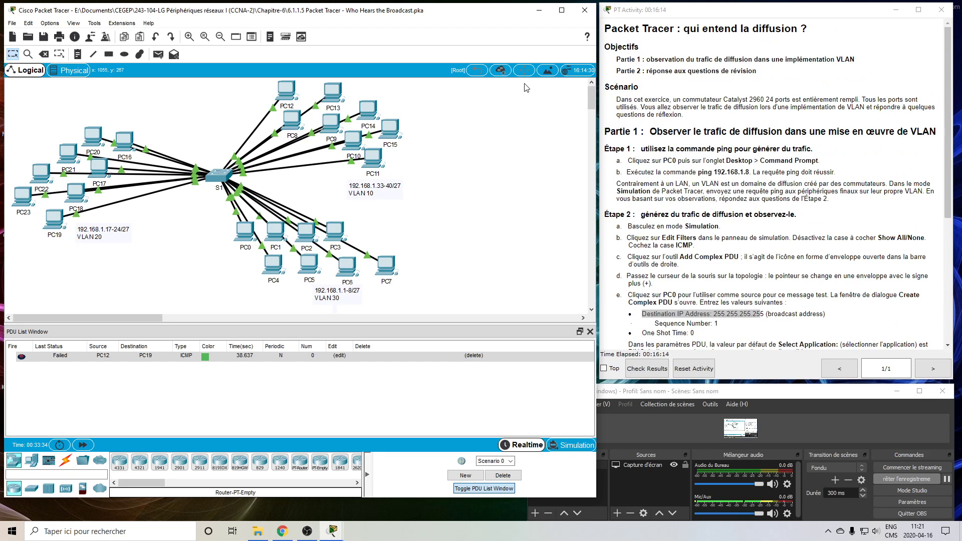